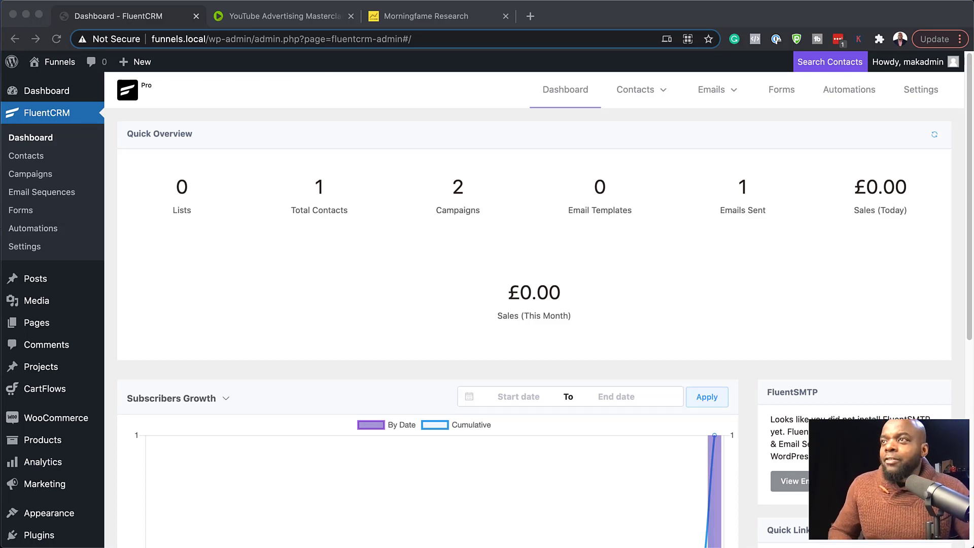
Go to the list of all email campaigns and open the compose page of the campaign named "email".
{"action": "left_click", "coordinate": [168, 224]}
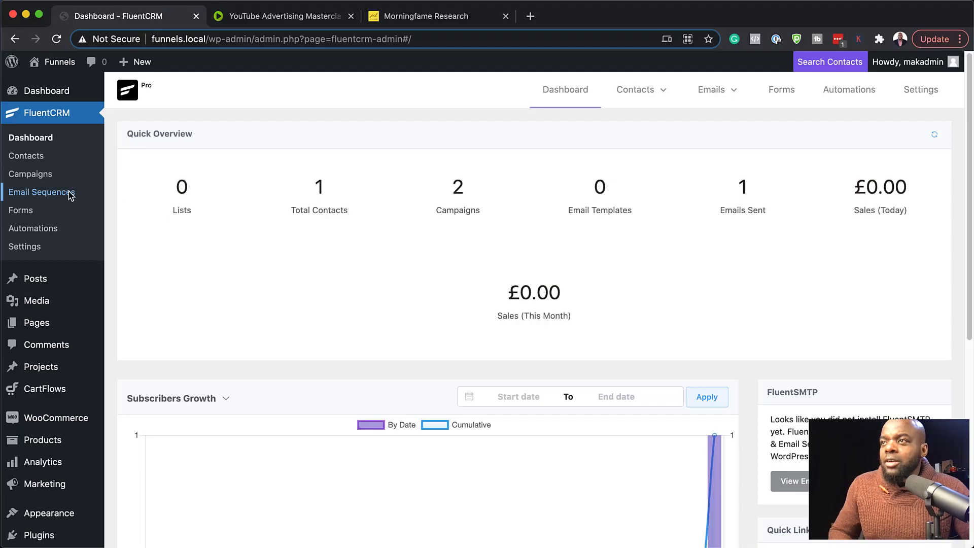
{"action": "mouse_move", "coordinate": [714, 92]}
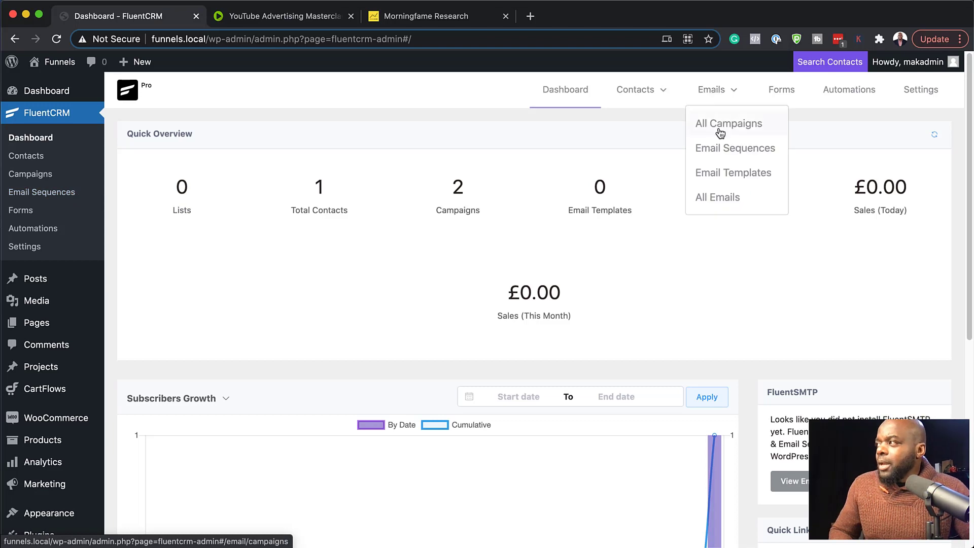
{"action": "left_click", "coordinate": [719, 124]}
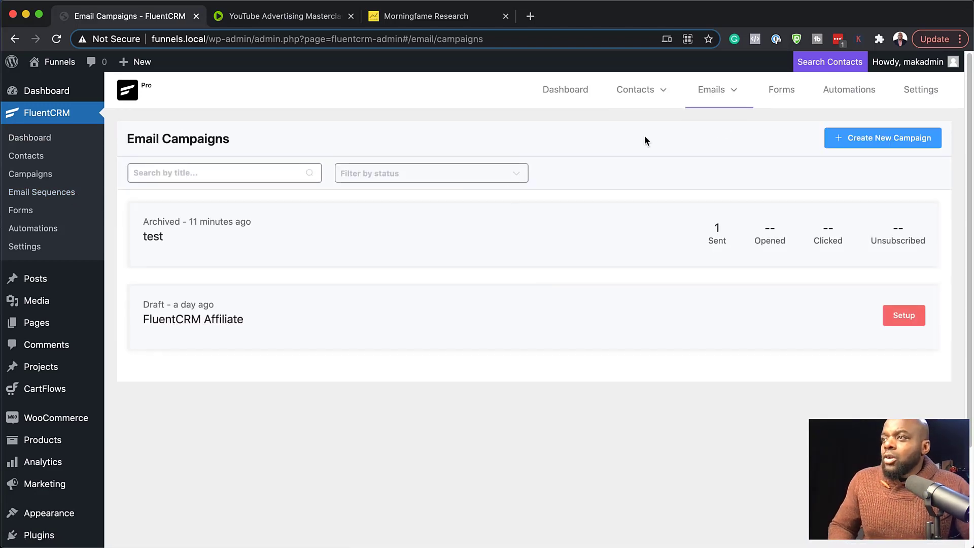
{"action": "left_click", "coordinate": [157, 238]}
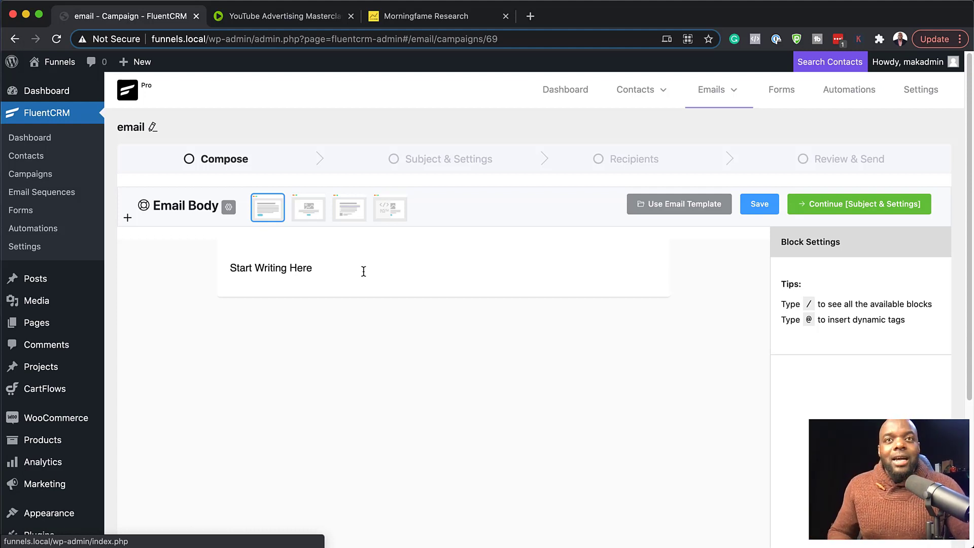
Add an empty block below "Start Writing Here" and open the full library of content blocks.
{"action": "left_click", "coordinate": [424, 274]}
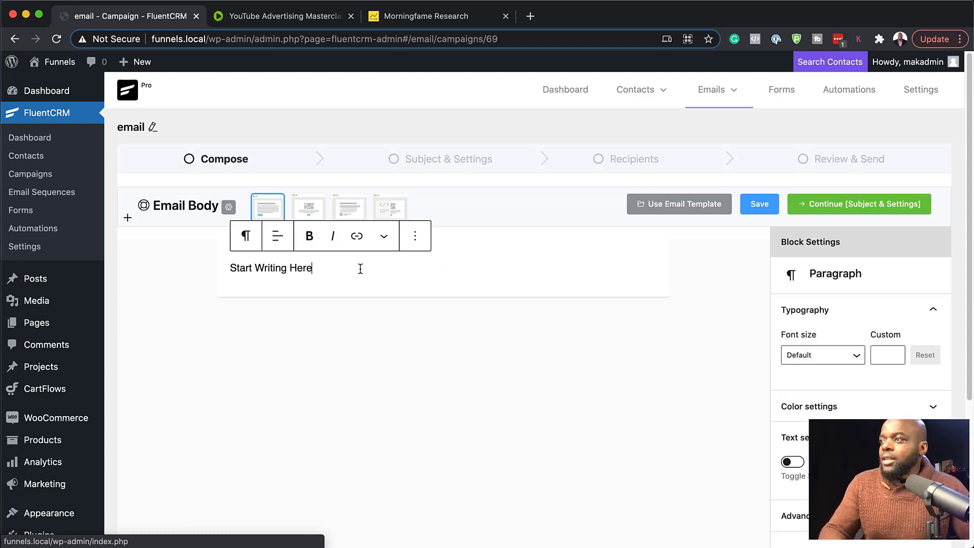
{"action": "key", "text": "Return"}
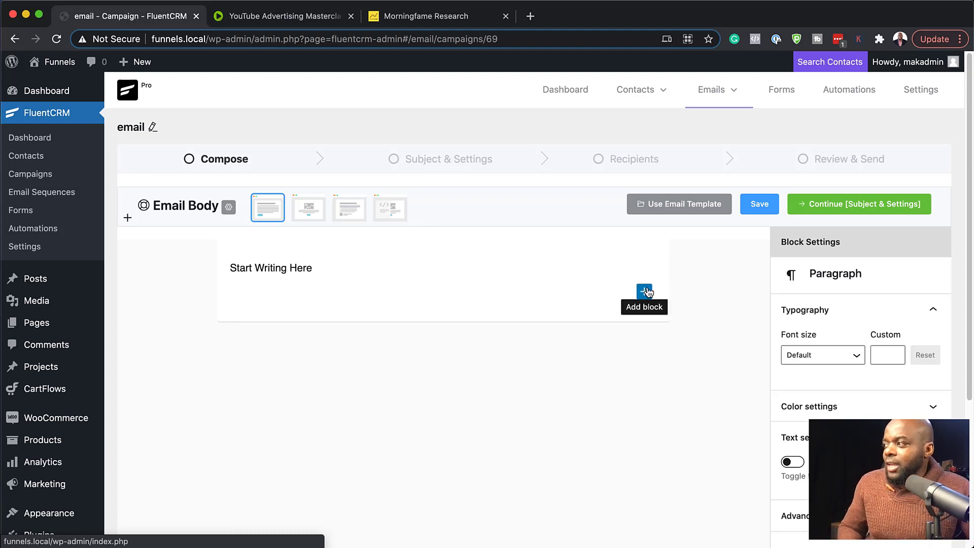
{"action": "left_click", "coordinate": [646, 291]}
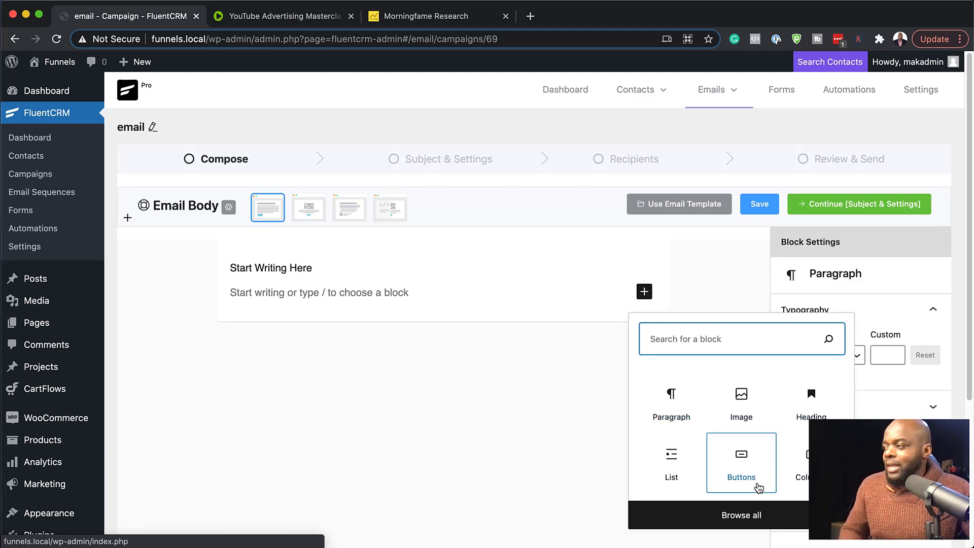
{"action": "left_click", "coordinate": [759, 521]}
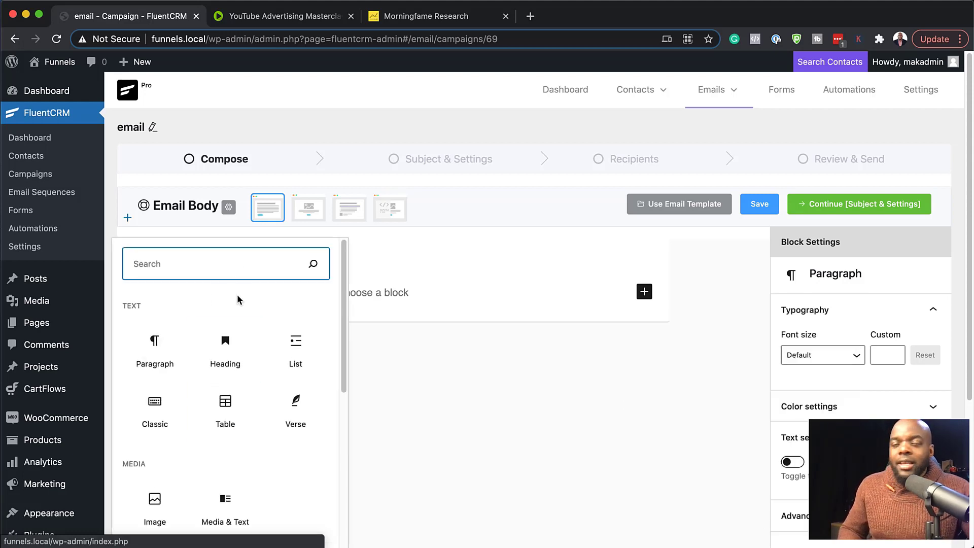
Look through the available blocks and insert a Buttons block into the email body, labelled "click here".
{"action": "scroll", "coordinate": [258, 393], "scroll_direction": "down", "scroll_amount": 3}
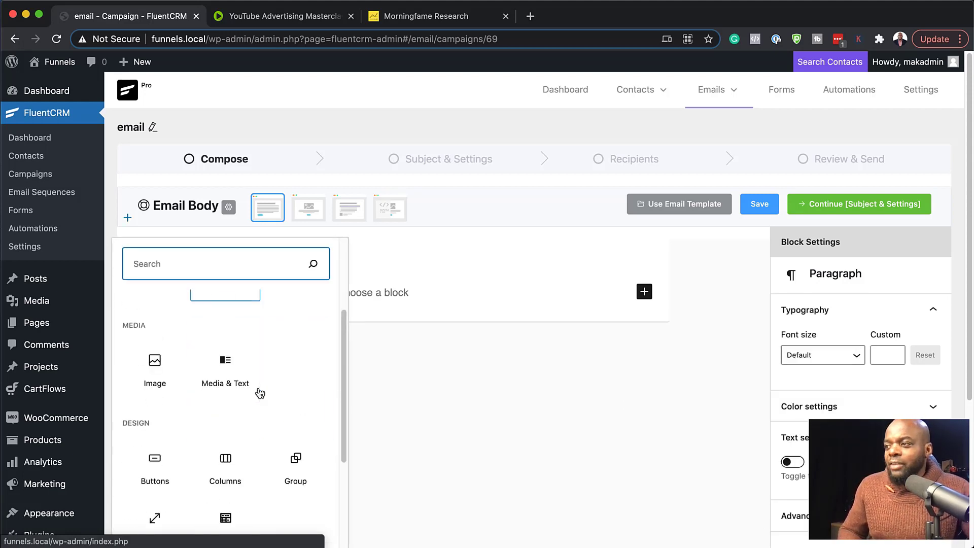
{"action": "scroll", "coordinate": [261, 393], "scroll_direction": "down", "scroll_amount": 3}
{"action": "scroll", "coordinate": [261, 392], "scroll_direction": "up", "scroll_amount": 5}
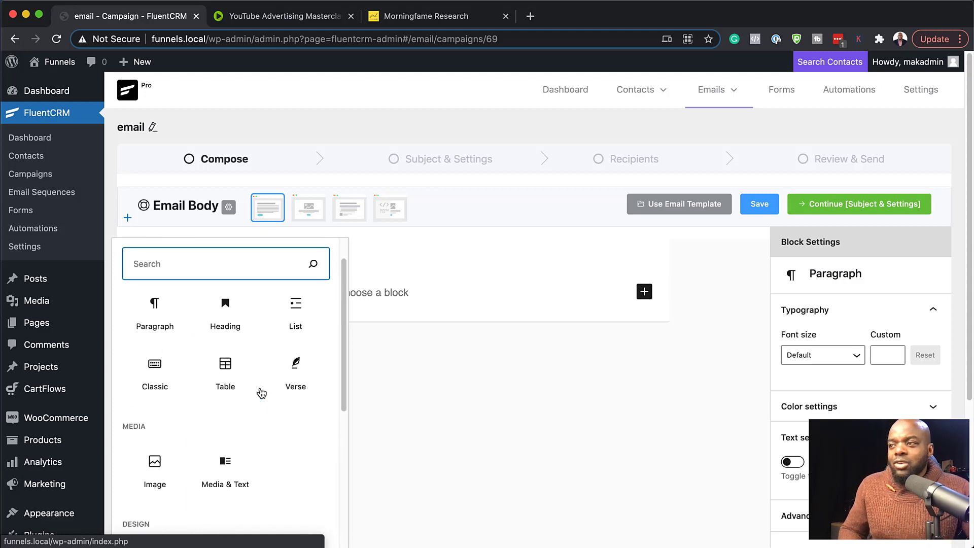
{"action": "scroll", "coordinate": [261, 393], "scroll_direction": "up", "scroll_amount": 1}
{"action": "scroll", "coordinate": [223, 424], "scroll_direction": "down", "scroll_amount": 1}
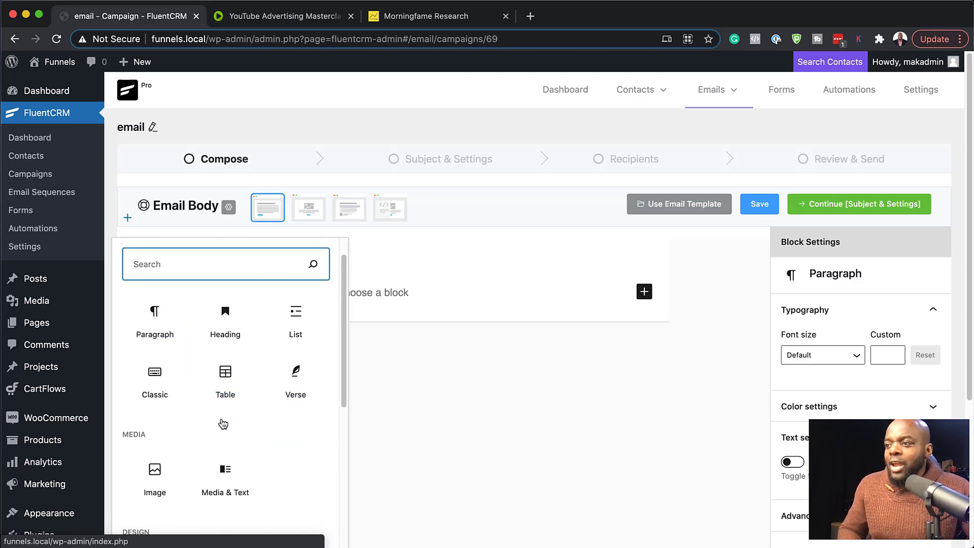
{"action": "scroll", "coordinate": [223, 424], "scroll_direction": "down", "scroll_amount": 2}
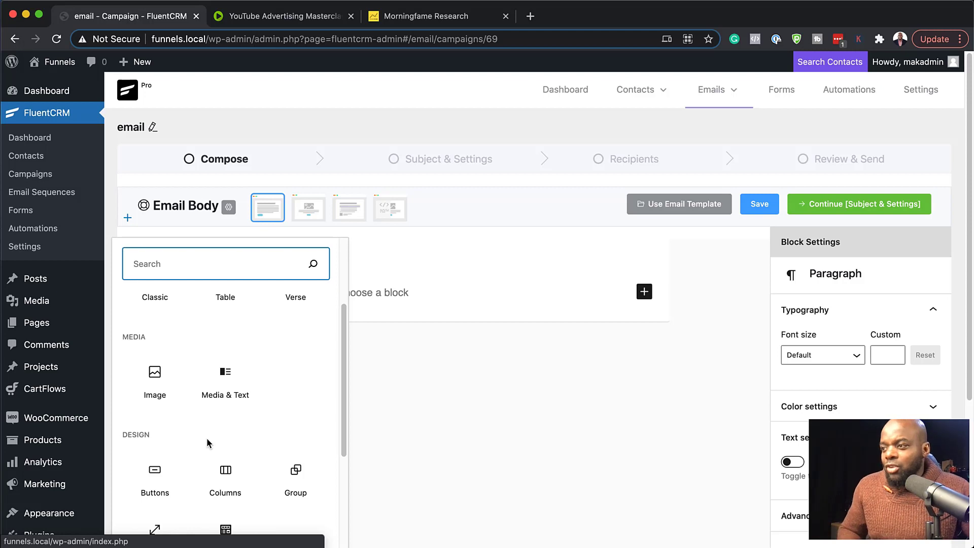
{"action": "left_click_drag", "start_coordinate": [155, 474], "coordinate": [532, 308]}
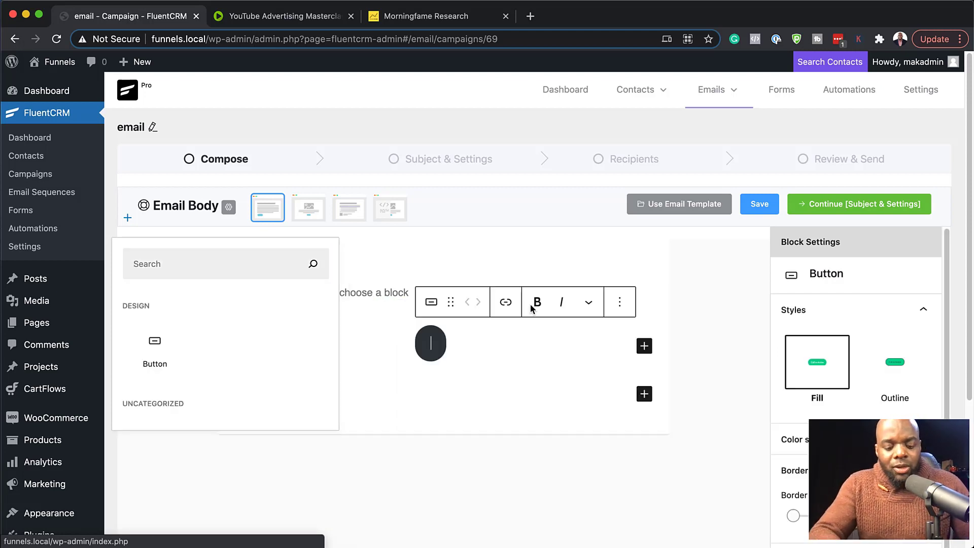
{"action": "type", "text": "click here"}
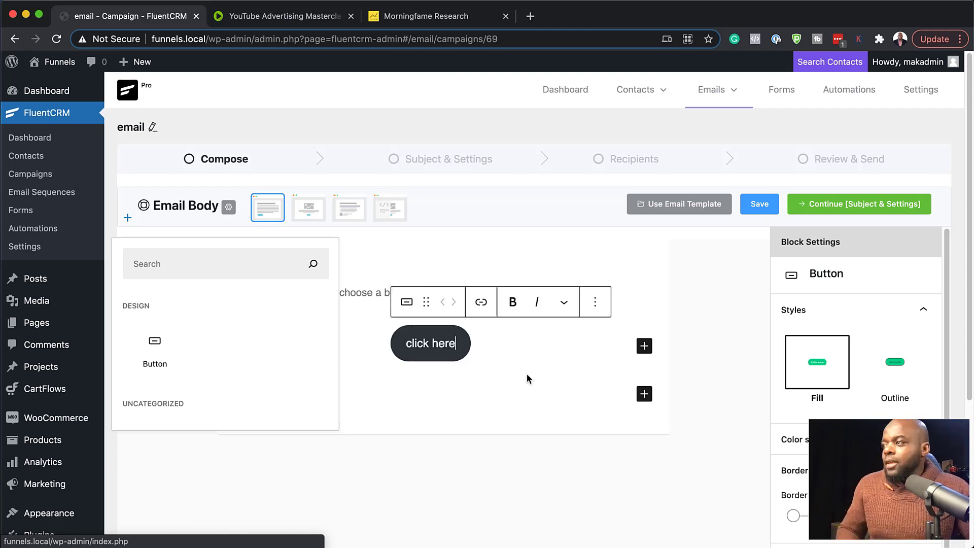
Check the style settings and the URL link options of the "click here" button.
{"action": "scroll", "coordinate": [847, 362], "scroll_direction": "down", "scroll_amount": 2}
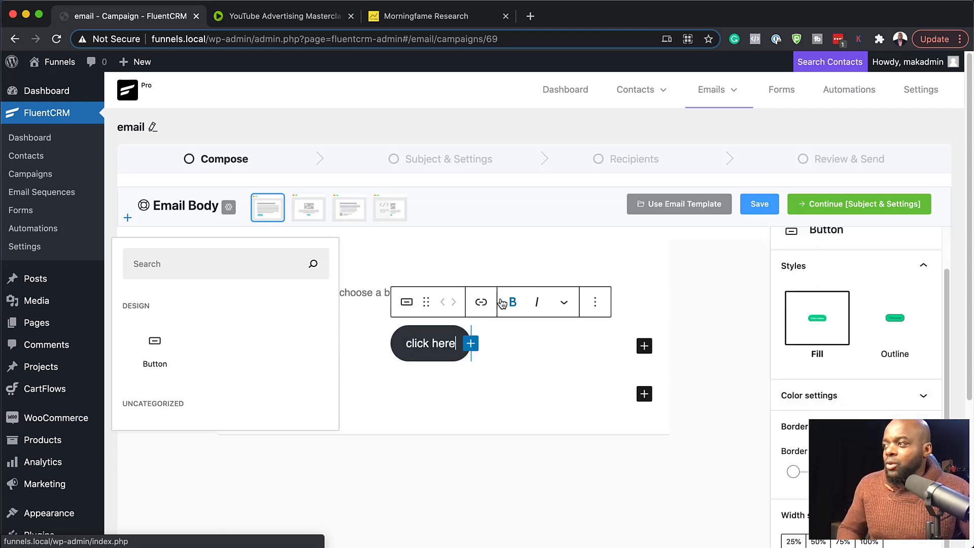
{"action": "left_click", "coordinate": [481, 302]}
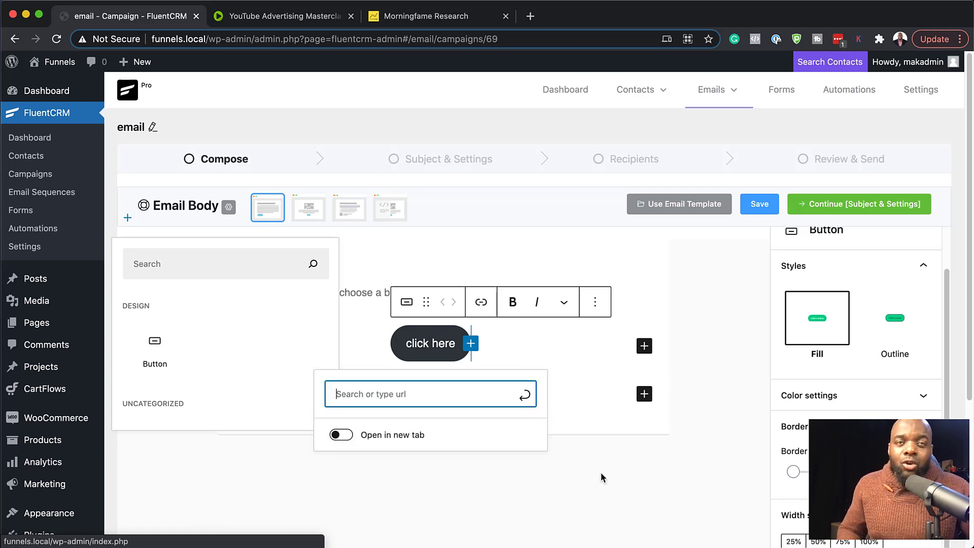
{"action": "left_click", "coordinate": [600, 490]}
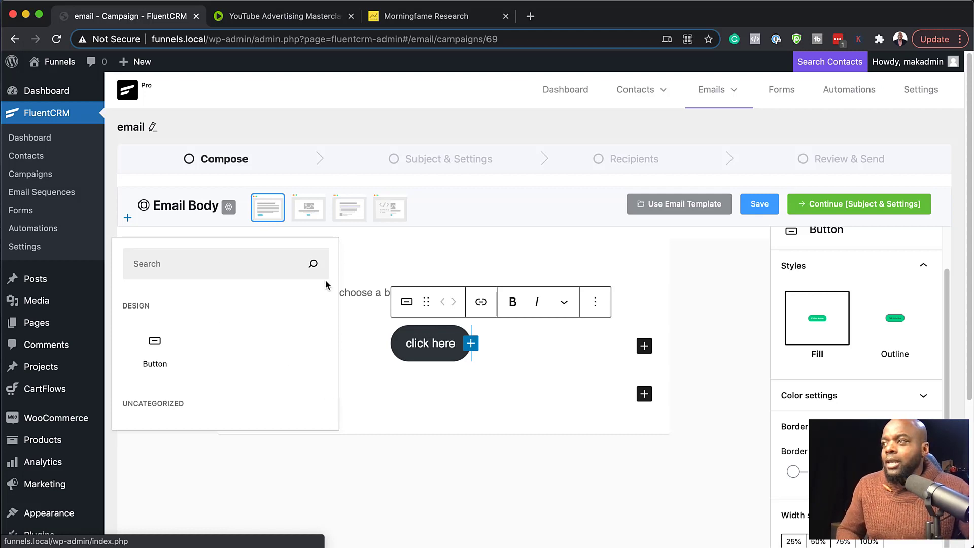
Insert a Table block from the full block library into the email body.
{"action": "left_click", "coordinate": [261, 267]}
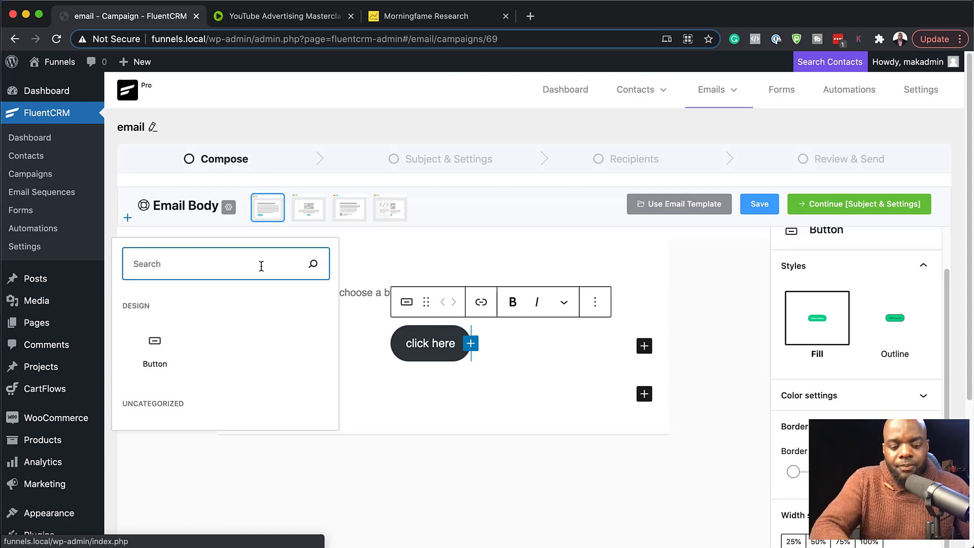
{"action": "left_click", "coordinate": [645, 394]}
{"action": "left_click", "coordinate": [645, 394]}
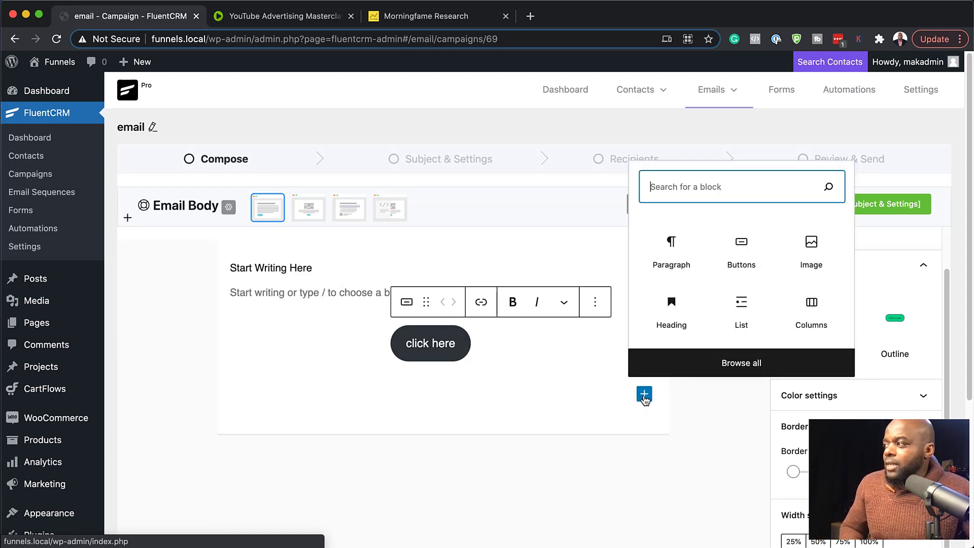
{"action": "scroll", "coordinate": [736, 279], "scroll_direction": "down", "scroll_amount": 2}
{"action": "left_click", "coordinate": [753, 518]}
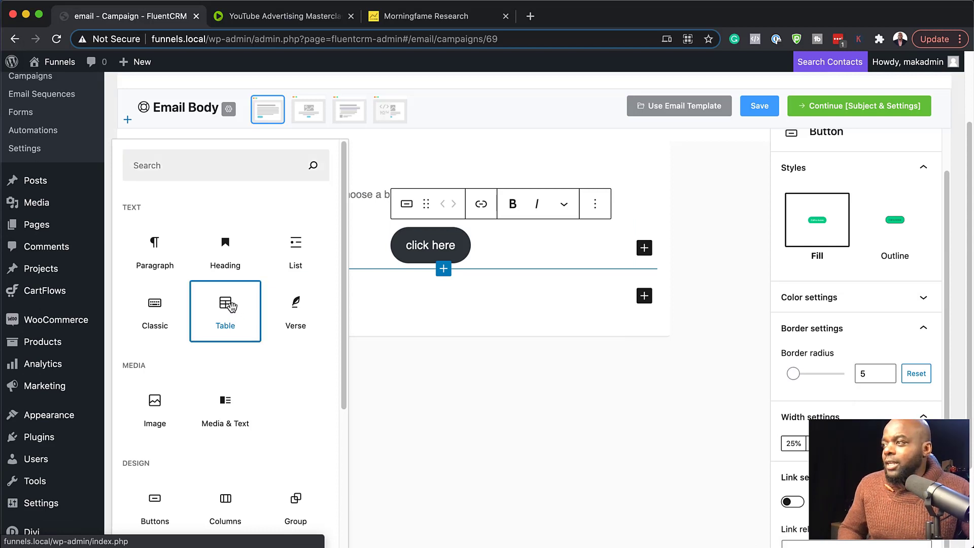
{"action": "left_click", "coordinate": [231, 306]}
Create the table with 4 columns and 3 rows.
{"action": "left_click_drag", "start_coordinate": [271, 314], "coordinate": [218, 315]}
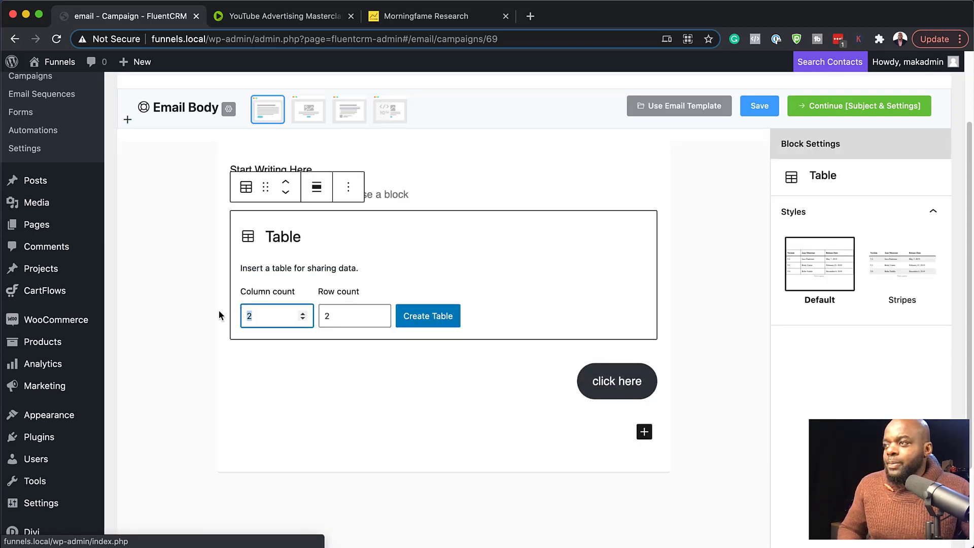
{"action": "type", "text": "4"}
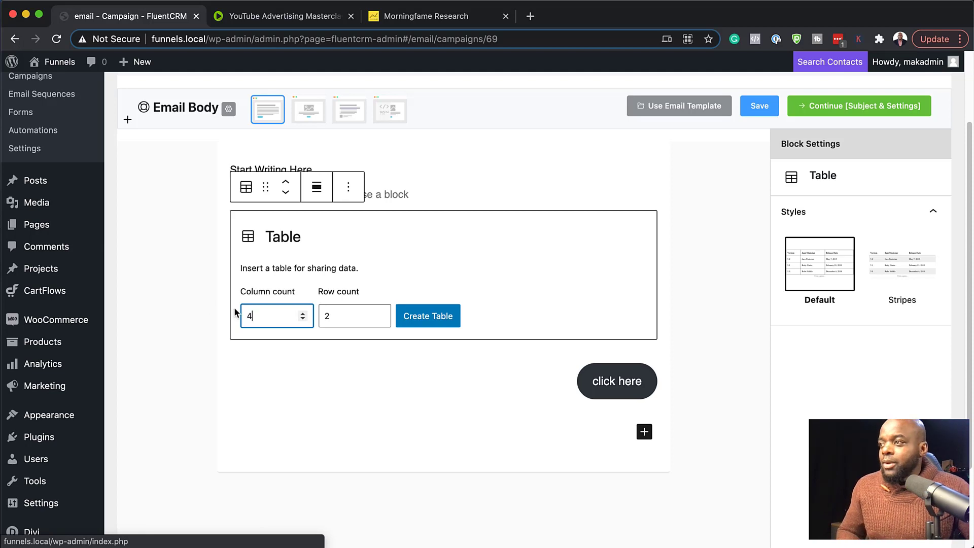
{"action": "left_click_drag", "start_coordinate": [343, 316], "coordinate": [320, 315]}
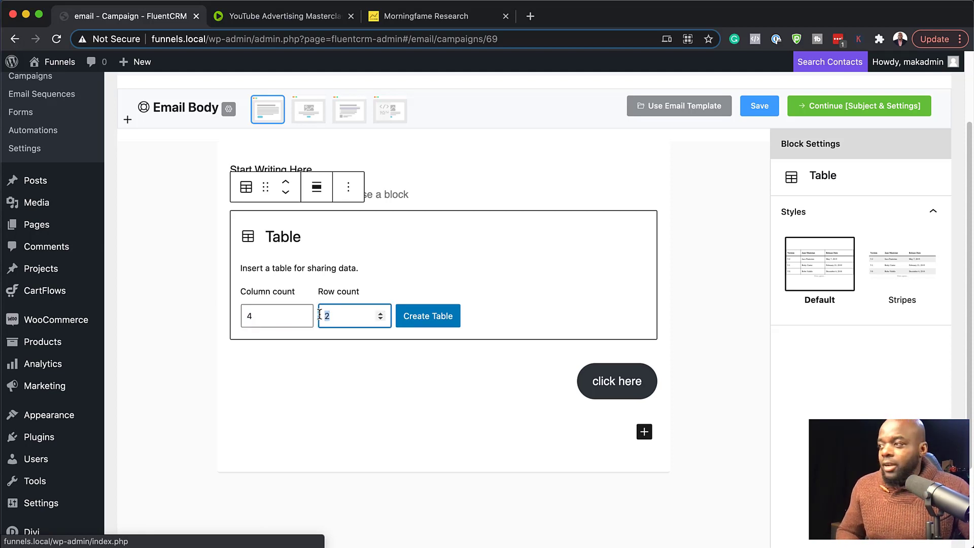
{"action": "type", "text": "3"}
{"action": "left_click", "coordinate": [434, 317]}
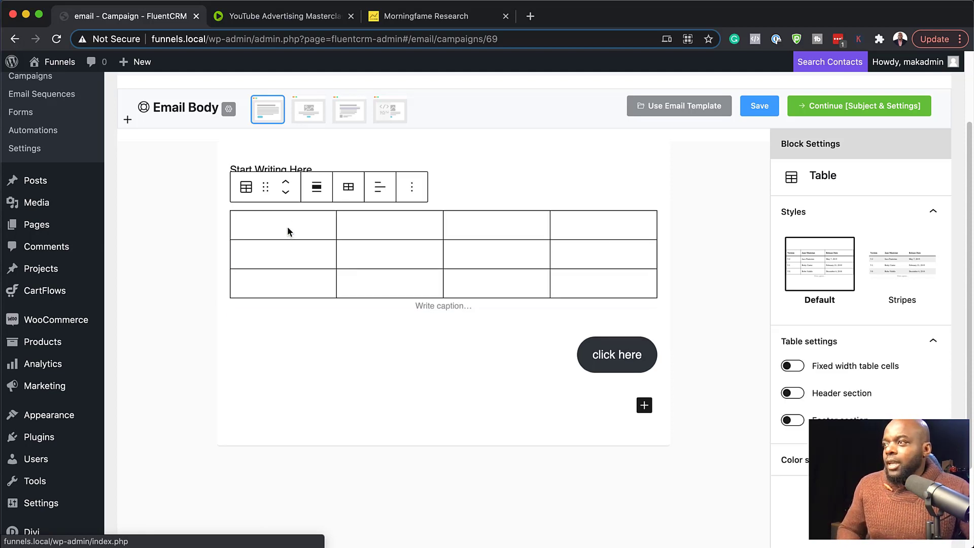
Fill the table's first two rows with Days, Bottles, Products, Something and 20, 5, 4, 1, using fixed-width cells and the Stripes style.
{"action": "left_click", "coordinate": [287, 226]}
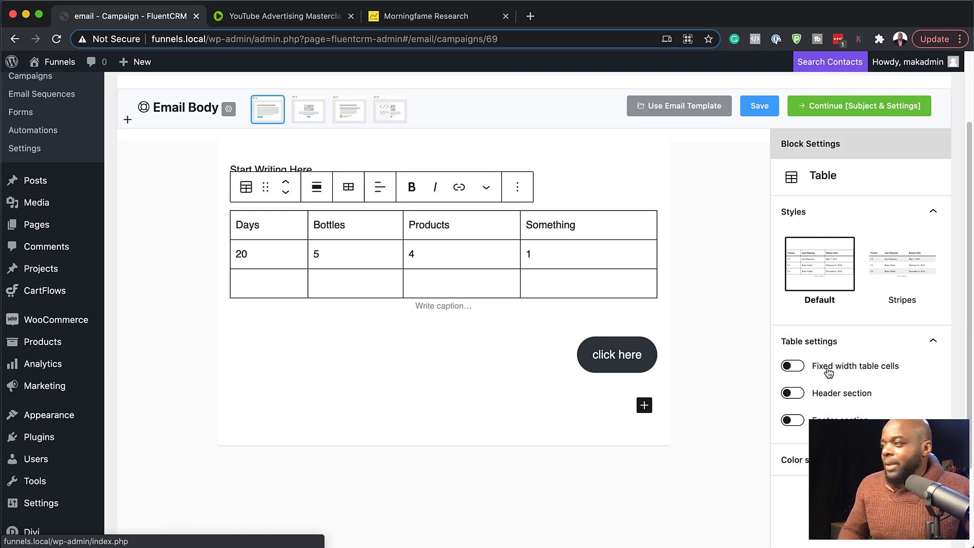
{"action": "left_click", "coordinate": [796, 368]}
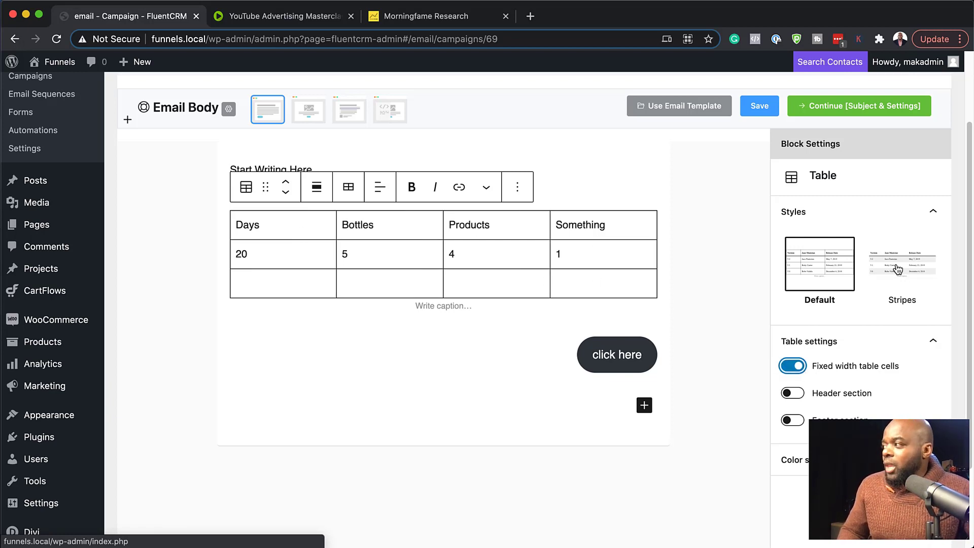
{"action": "left_click", "coordinate": [897, 269]}
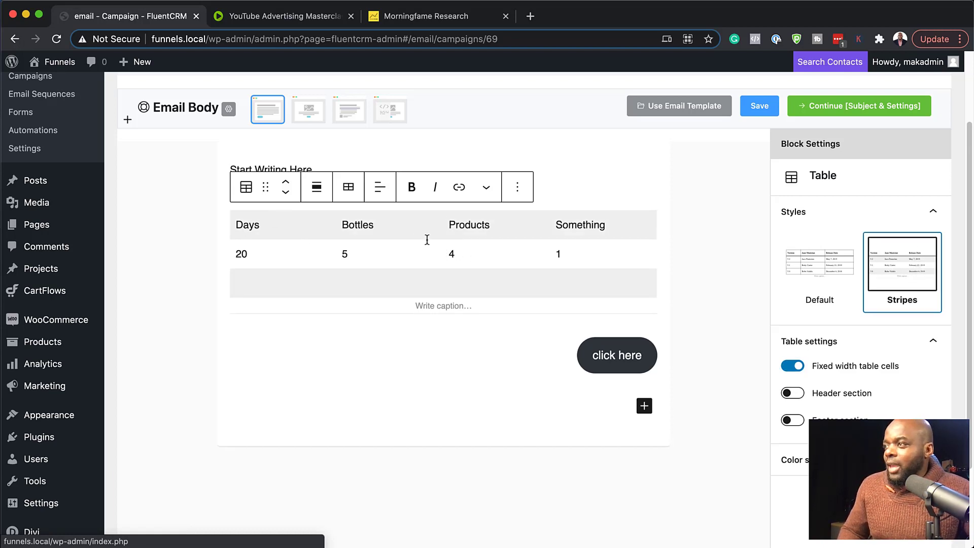
Fill the table's third row with 3, 45, 5 and 6.
{"action": "left_click", "coordinate": [310, 282]}
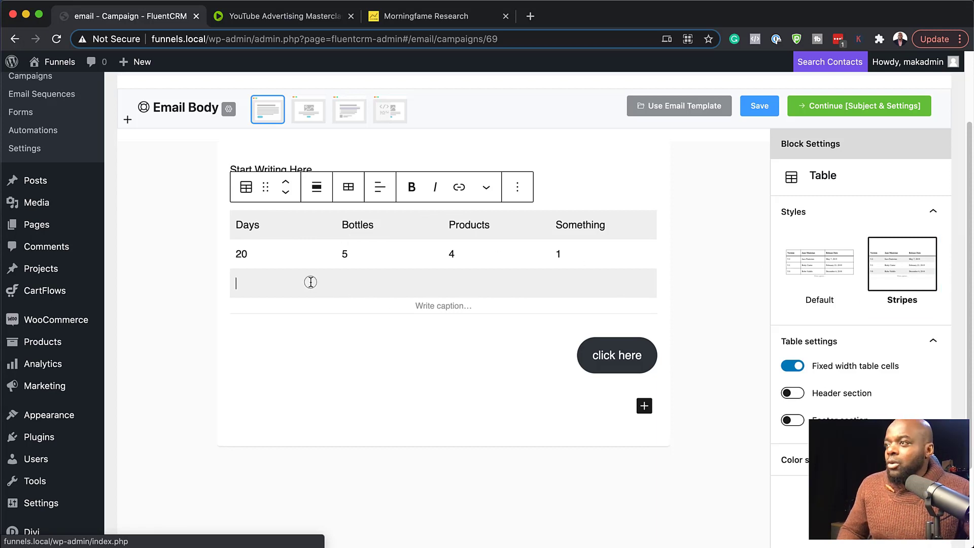
{"action": "type", "text": "3"}
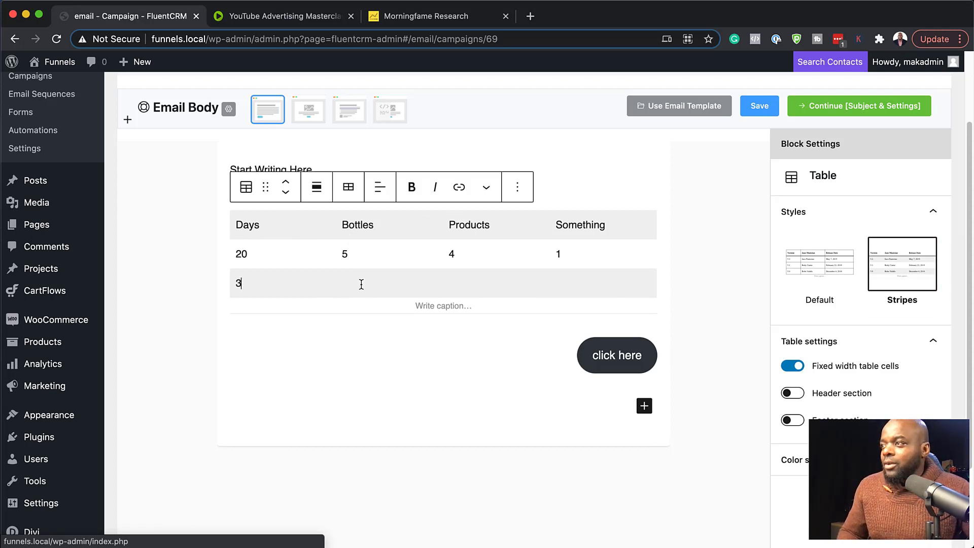
{"action": "left_click", "coordinate": [362, 284]}
{"action": "type", "text": "45"}
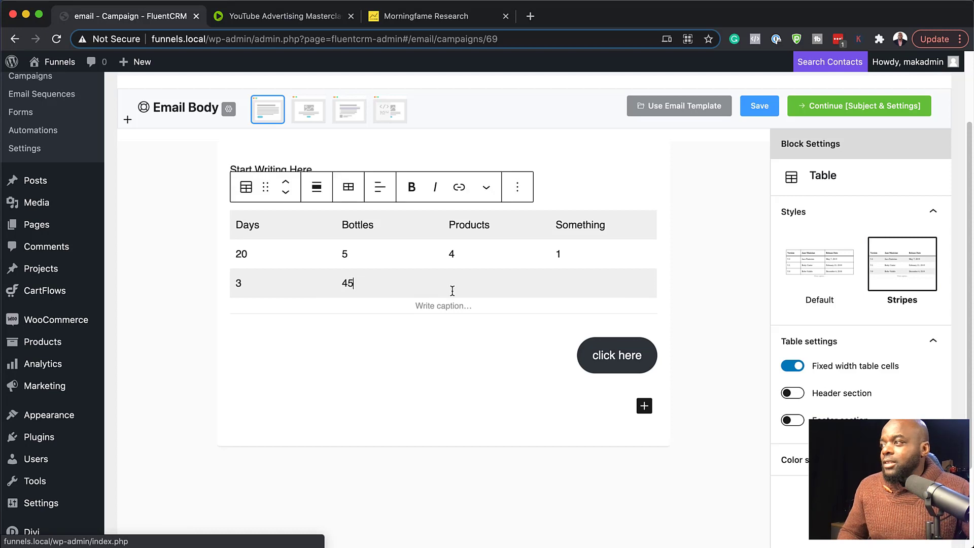
{"action": "left_click", "coordinate": [453, 286]}
{"action": "type", "text": "5"}
{"action": "left_click", "coordinate": [575, 283]}
{"action": "type", "text": "6"}
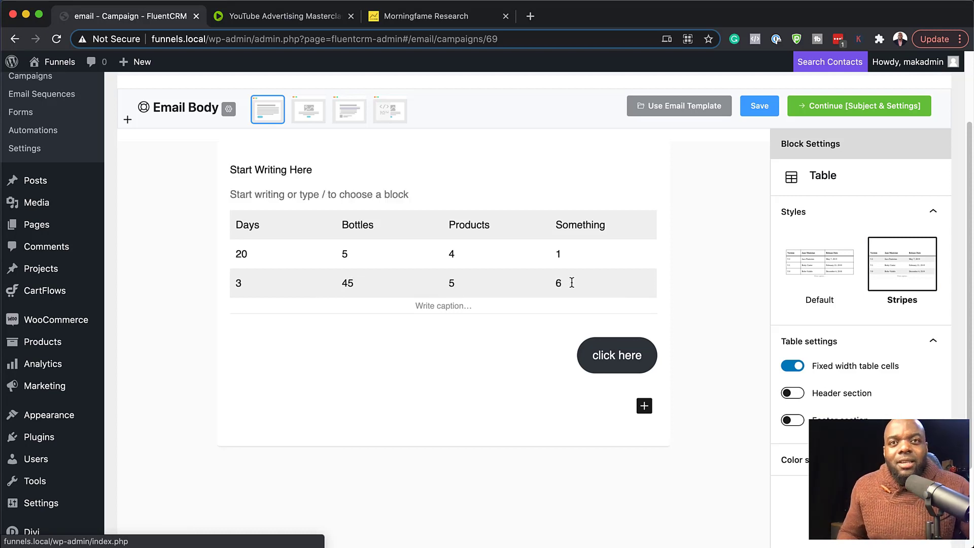
Save the composed email body of the campaign.
{"action": "left_click", "coordinate": [444, 380]}
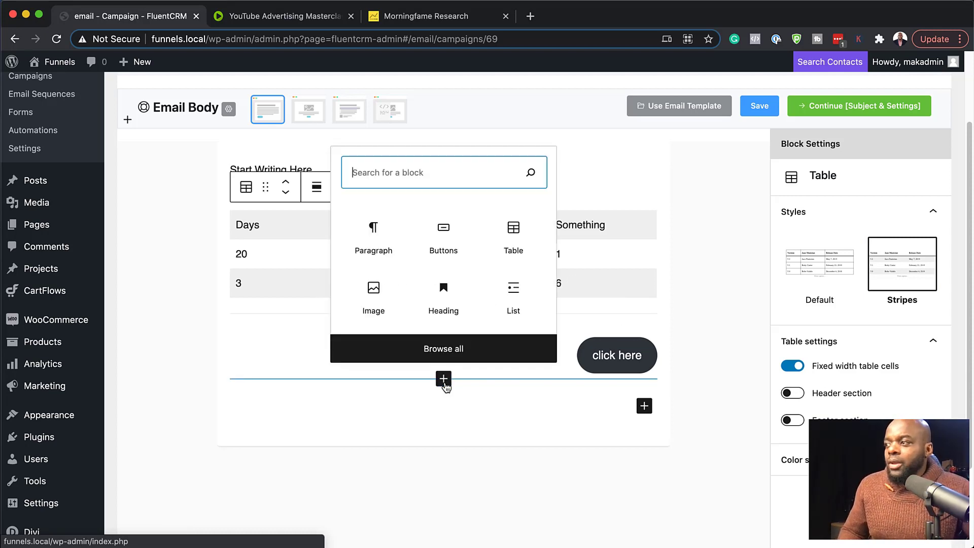
{"action": "left_click", "coordinate": [696, 236]}
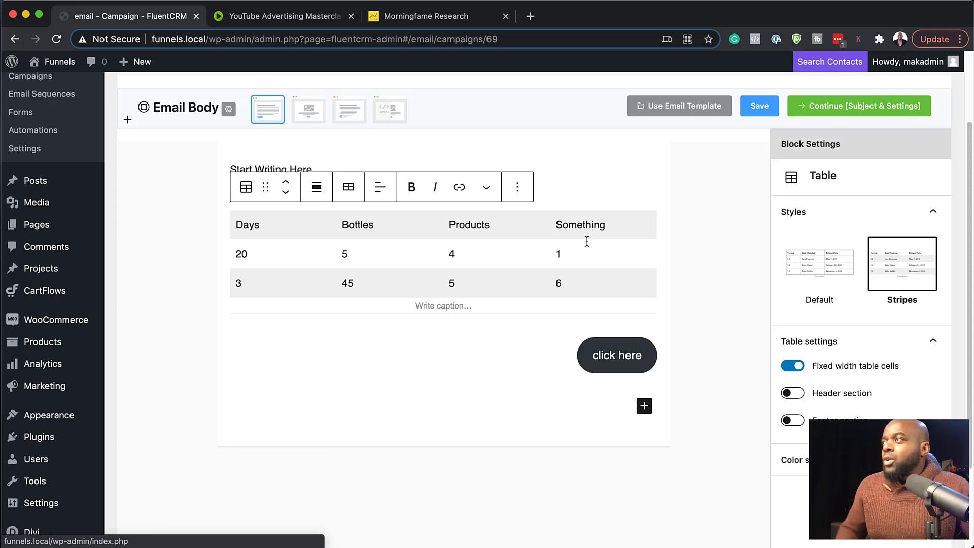
{"action": "scroll", "coordinate": [702, 162], "scroll_direction": "up", "scroll_amount": 3}
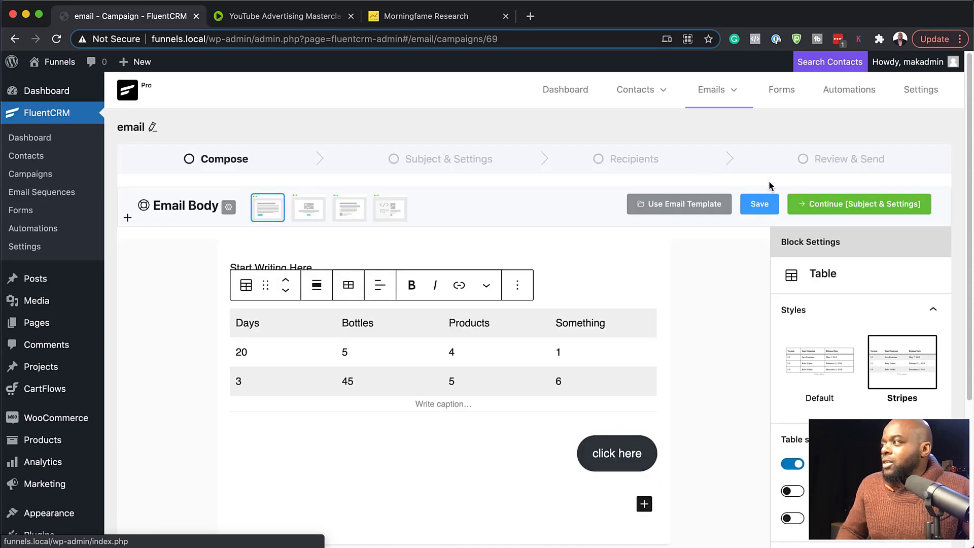
{"action": "left_click", "coordinate": [756, 205]}
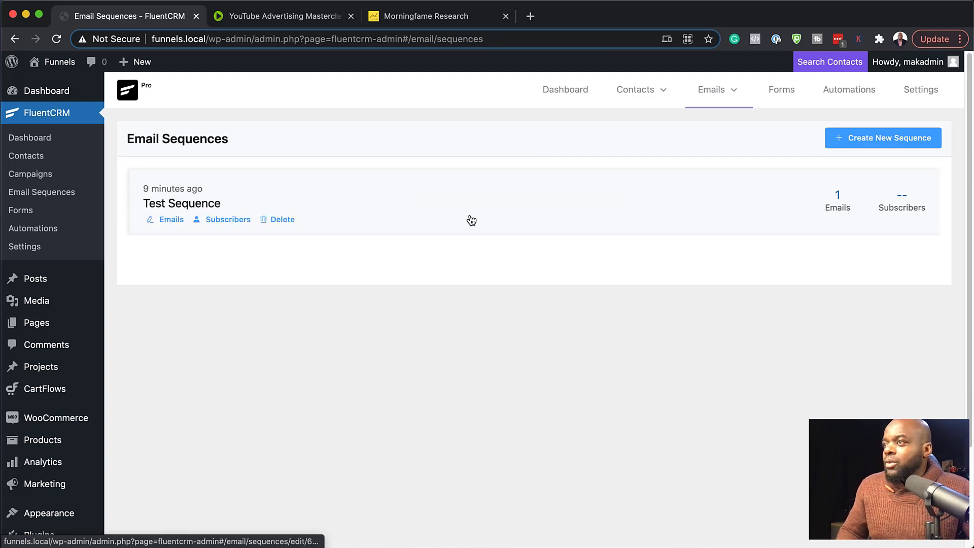
Open Test Sequence and view the recipients of its email One, filtered to sent emails.
{"action": "left_click", "coordinate": [205, 204]}
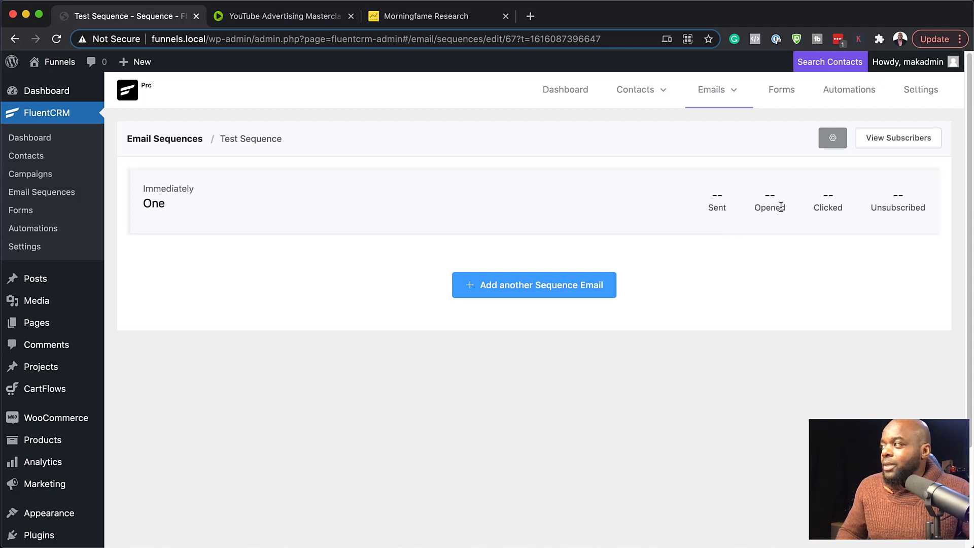
{"action": "left_click", "coordinate": [716, 199]}
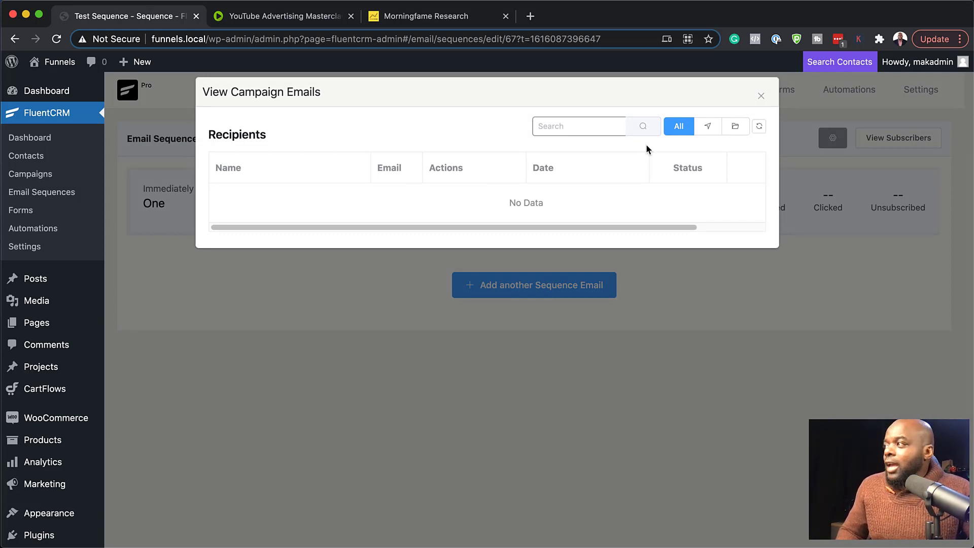
{"action": "left_click", "coordinate": [710, 128]}
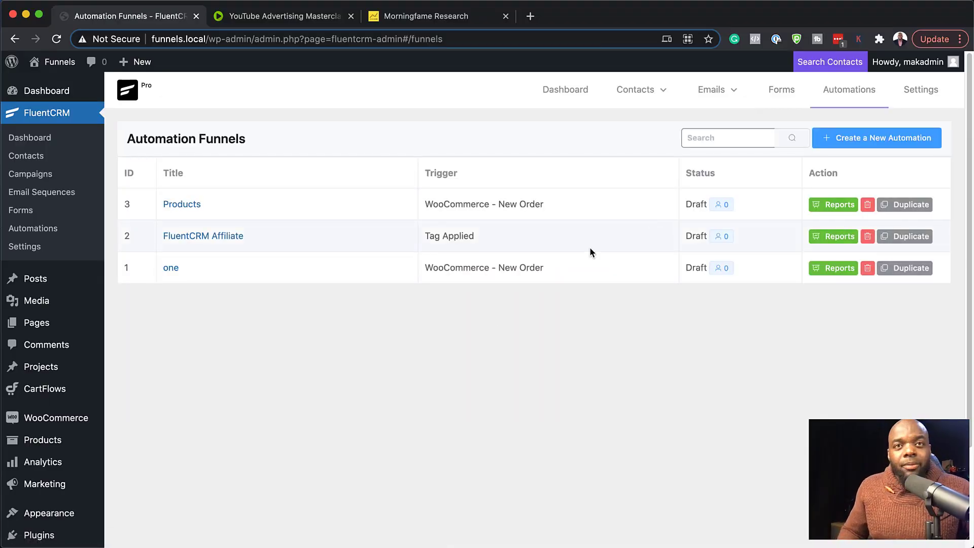
Create an automation funnel labelled test in the WooCommerce category with the WooCommerce - New Order trigger.
{"action": "left_click", "coordinate": [854, 143]}
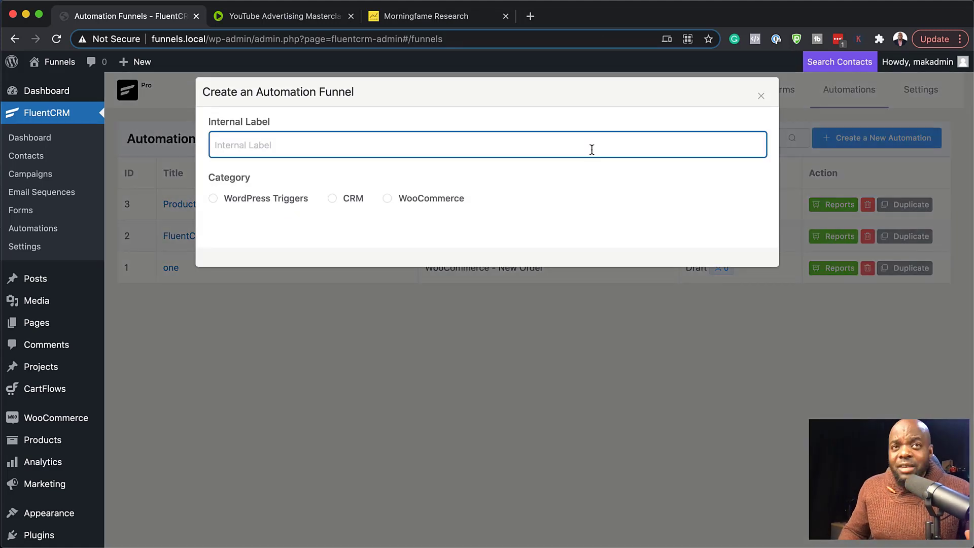
{"action": "type", "text": "test"}
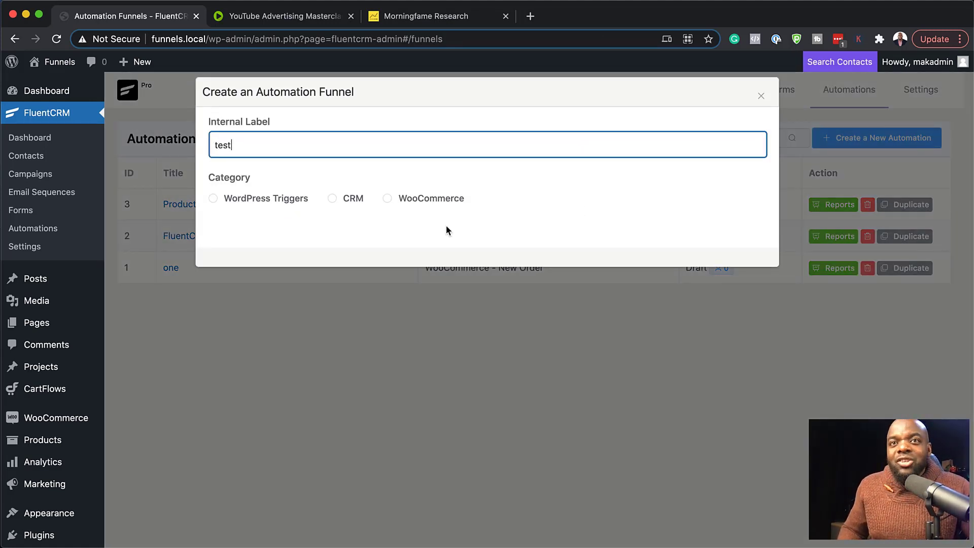
{"action": "left_click", "coordinate": [388, 201]}
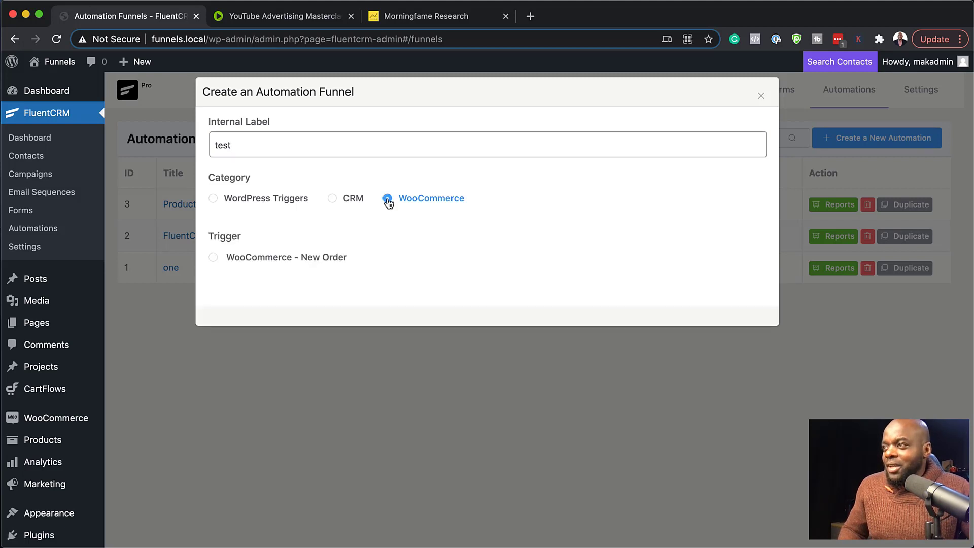
{"action": "left_click", "coordinate": [214, 258]}
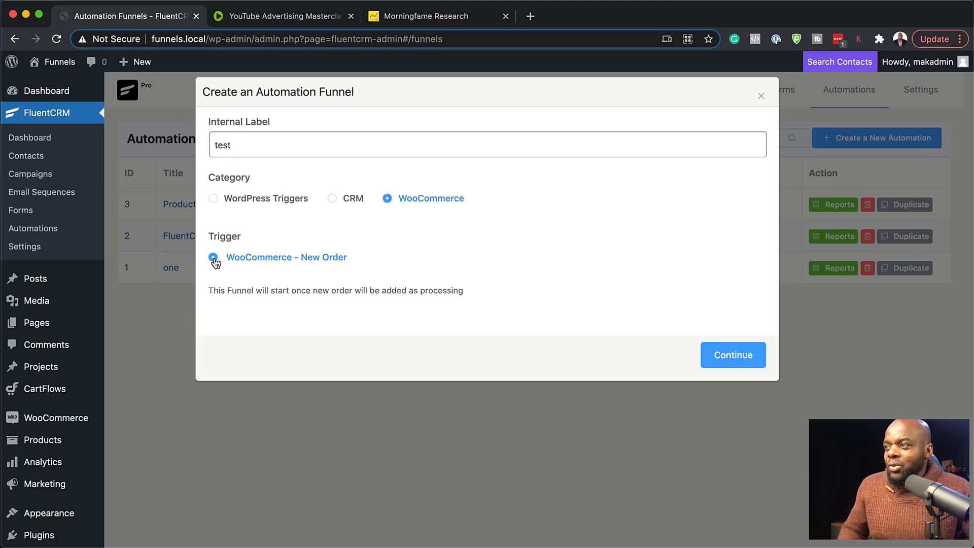
{"action": "left_click", "coordinate": [727, 358]}
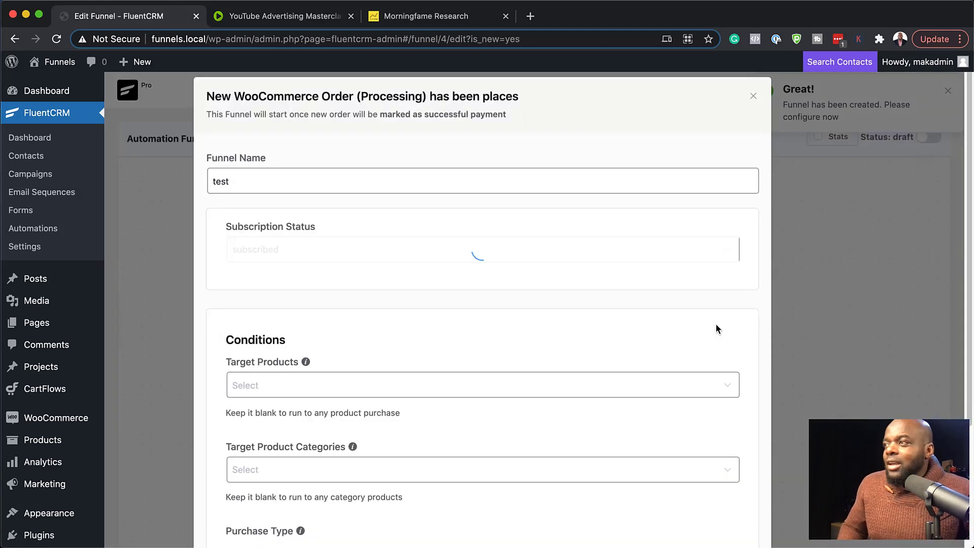
Set the funnel's target product condition to Free Video and save the trigger settings.
{"action": "left_click", "coordinate": [294, 384]}
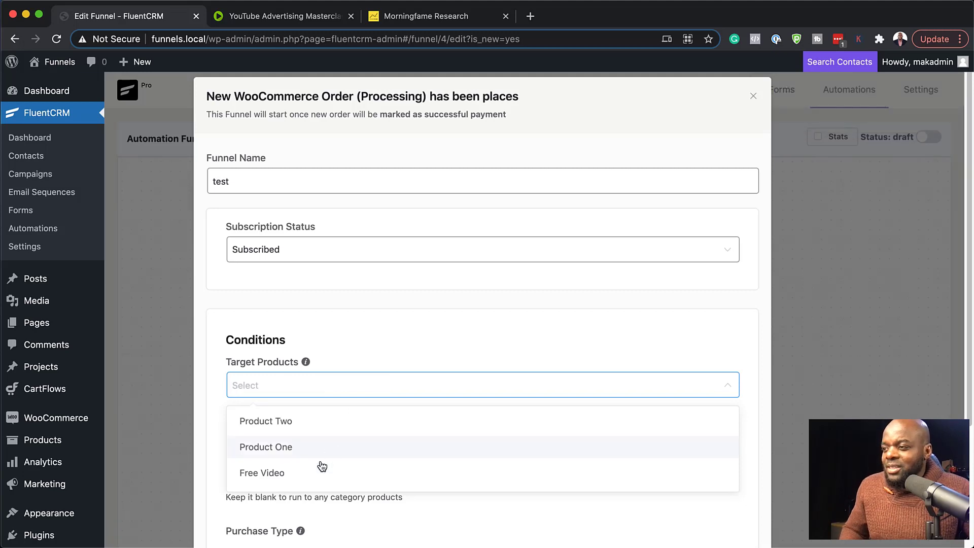
{"action": "left_click", "coordinate": [310, 477]}
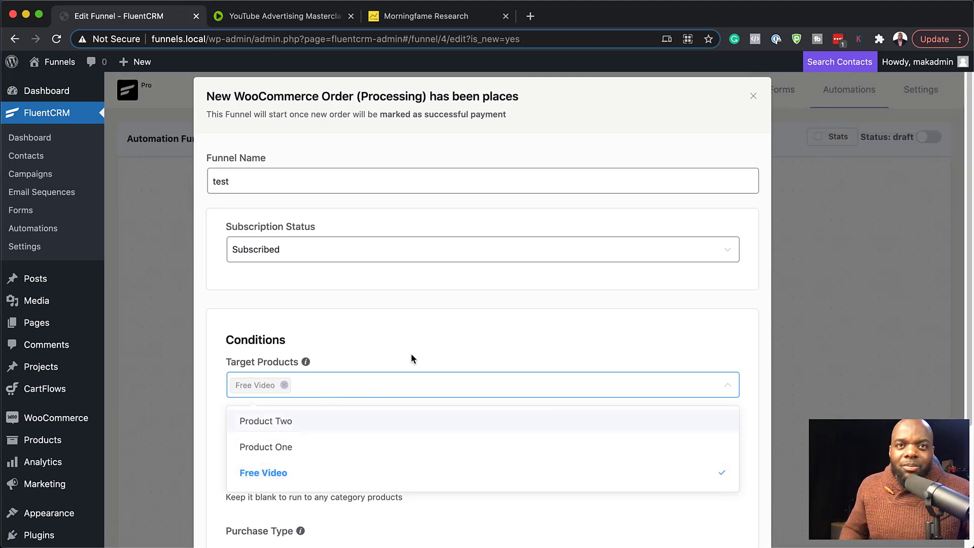
{"action": "left_click", "coordinate": [477, 341]}
{"action": "scroll", "coordinate": [490, 348], "scroll_direction": "down", "scroll_amount": 3}
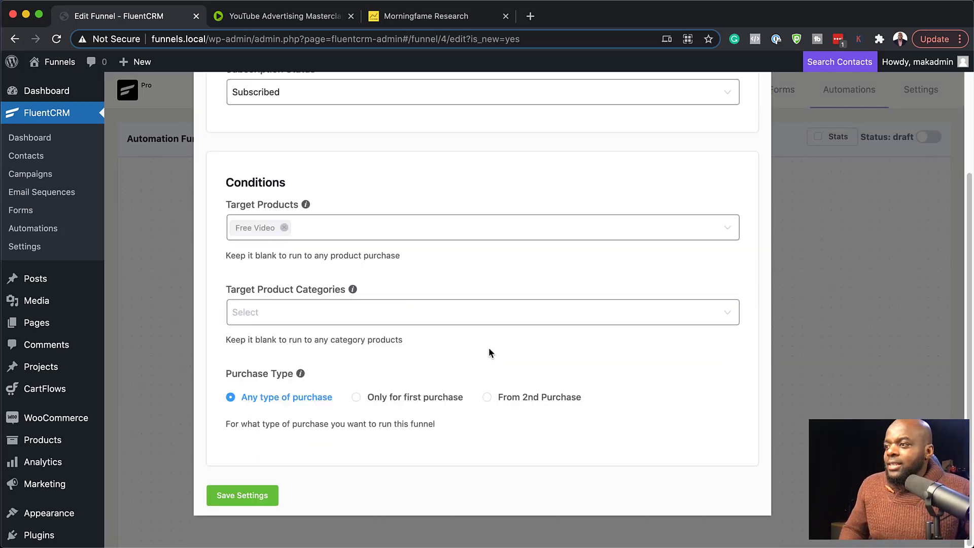
{"action": "left_click", "coordinate": [242, 496]}
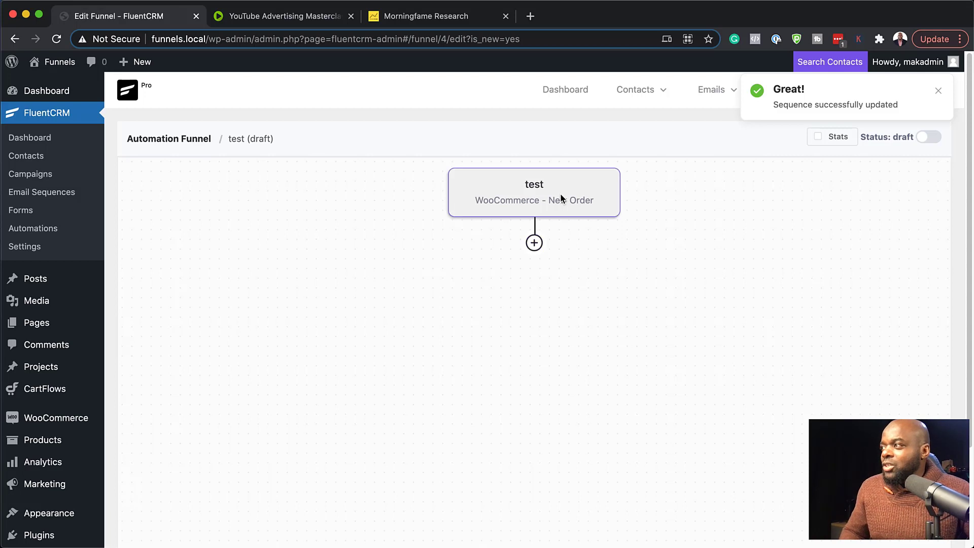
Add a conditional below the trigger that checks whether the contact purchased Product One, and save it.
{"action": "left_click", "coordinate": [535, 244]}
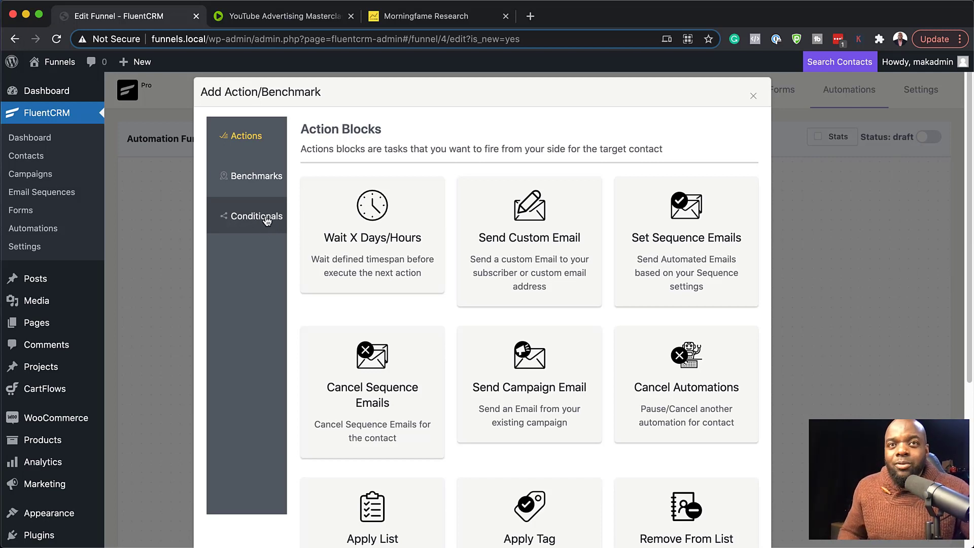
{"action": "left_click", "coordinate": [266, 221]}
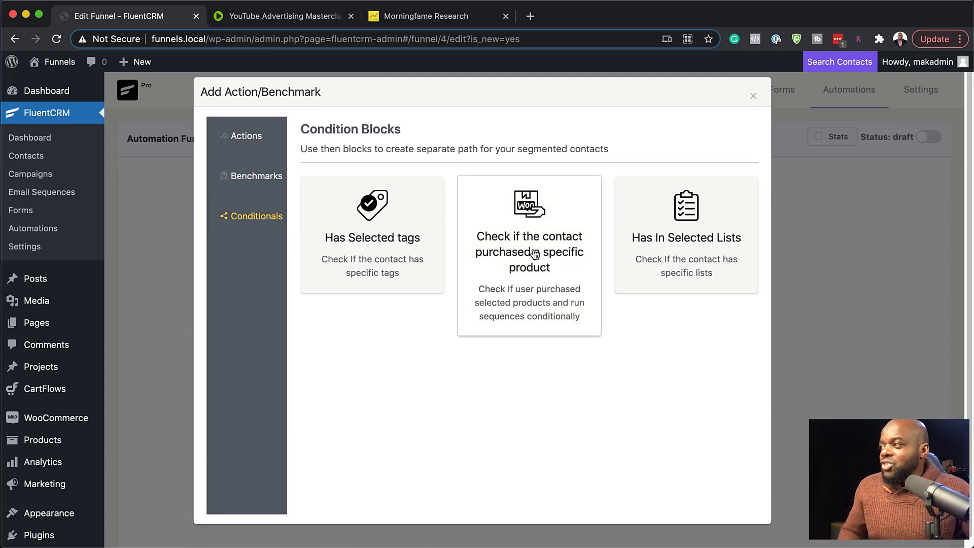
{"action": "left_click", "coordinate": [505, 272]}
{"action": "left_click", "coordinate": [261, 250]}
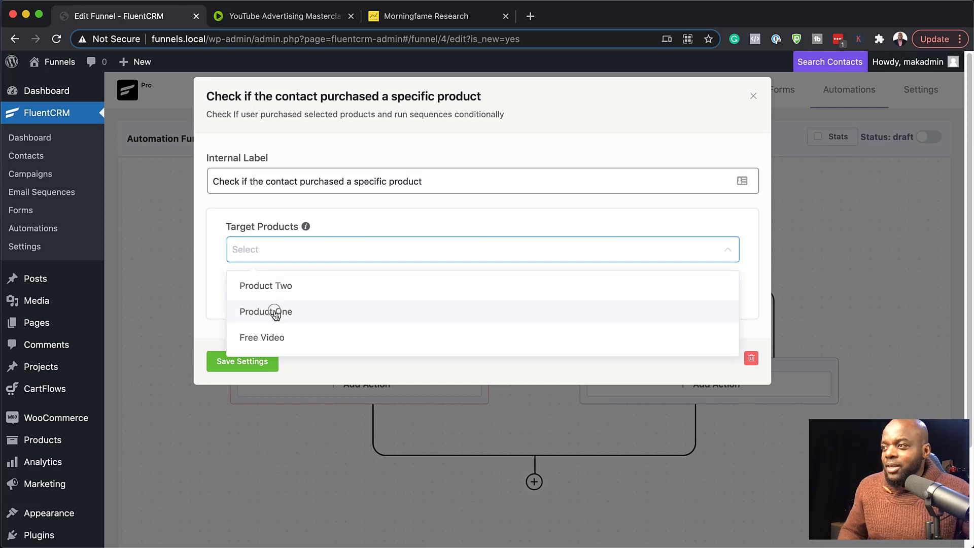
{"action": "left_click", "coordinate": [246, 312]}
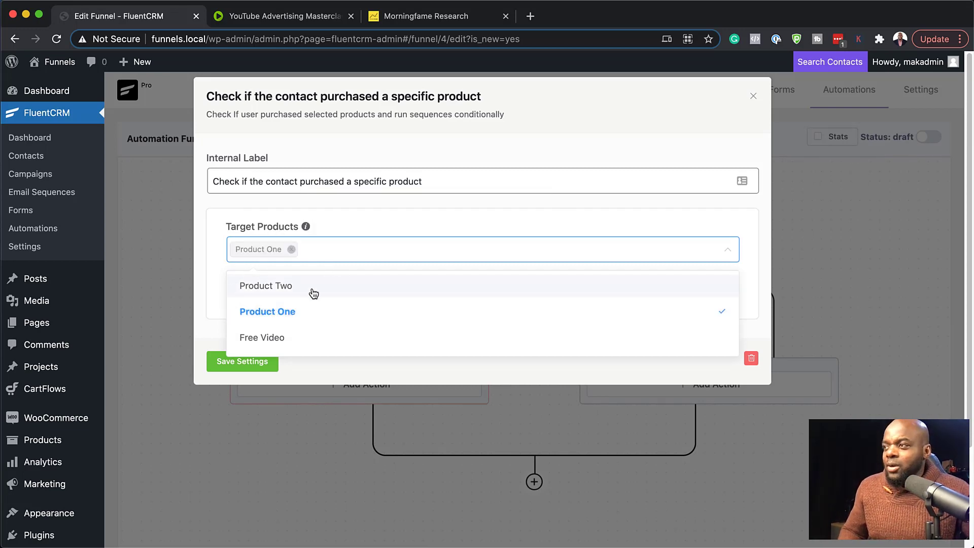
{"action": "left_click", "coordinate": [252, 368]}
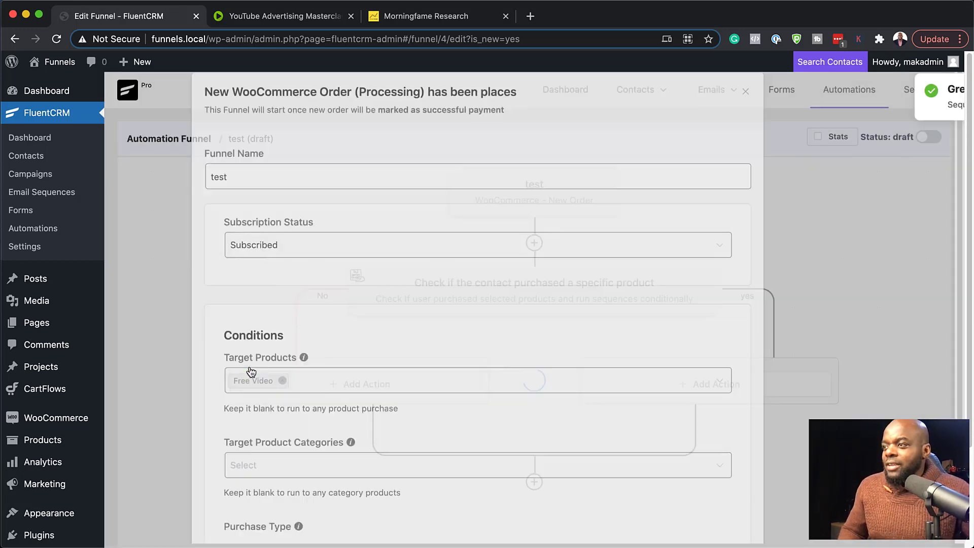
Add a Send Custom Email action to the No branch, labelled Special Offer with the subject Coupon code, and save it.
{"action": "scroll", "coordinate": [498, 375], "scroll_direction": "down", "scroll_amount": 1}
{"action": "scroll", "coordinate": [499, 372], "scroll_direction": "down", "scroll_amount": 1}
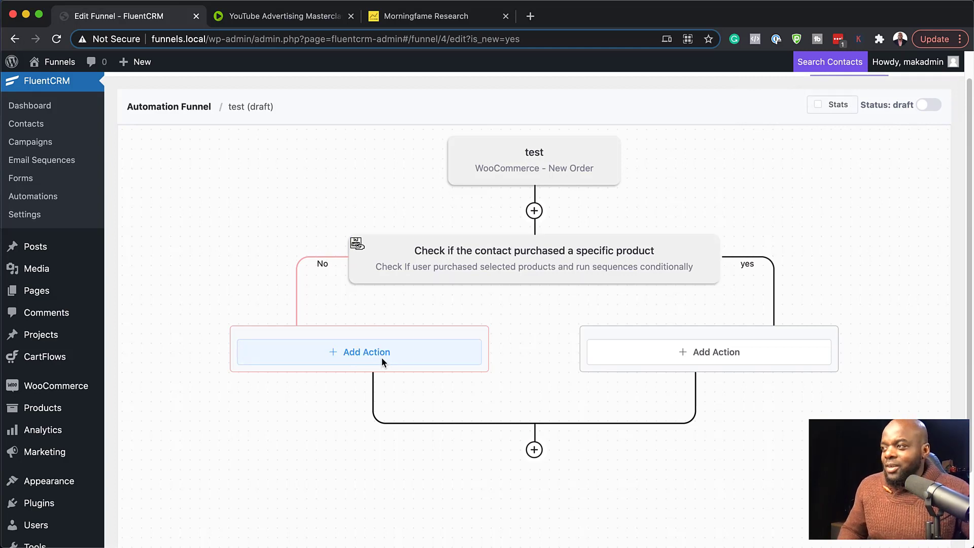
{"action": "left_click", "coordinate": [396, 357]}
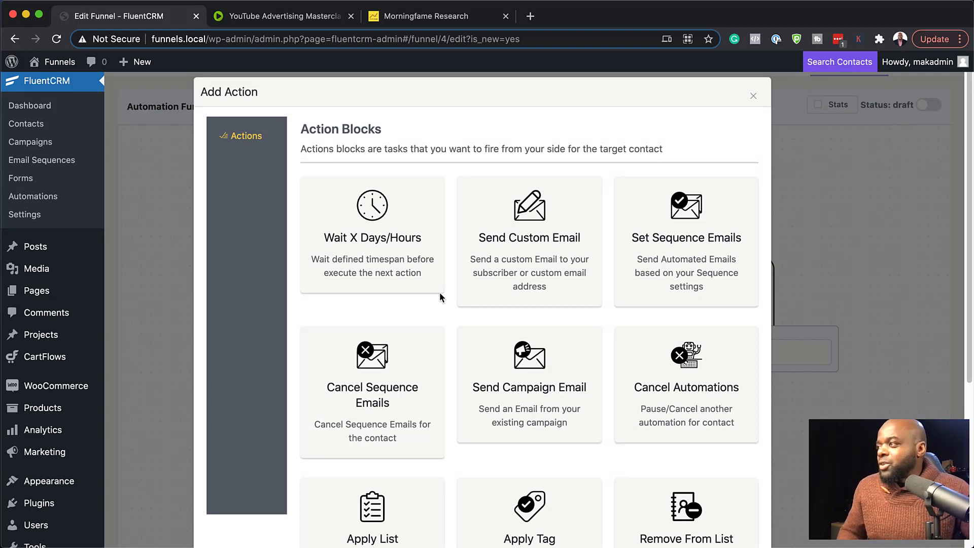
{"action": "left_click", "coordinate": [544, 238]}
{"action": "left_click", "coordinate": [326, 185]}
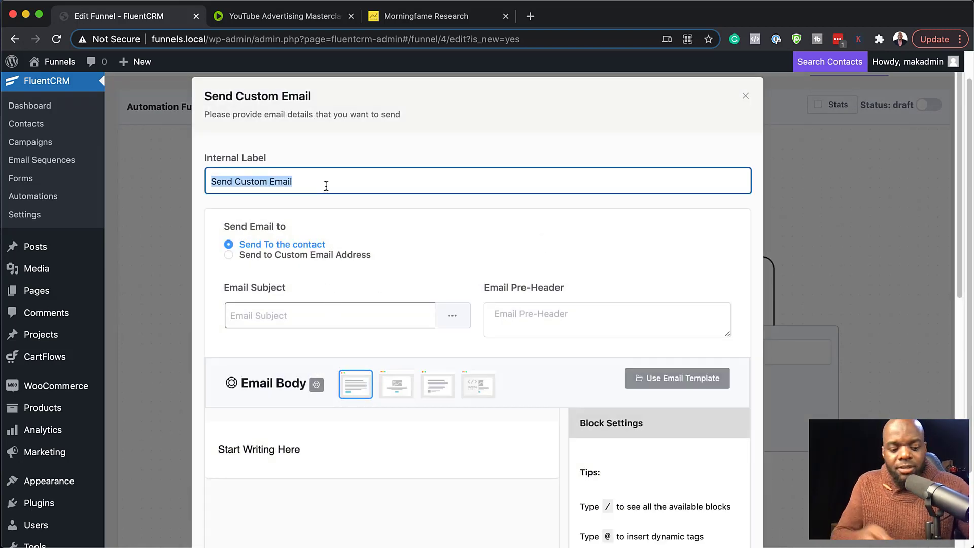
{"action": "type", "text": "Special Offer"}
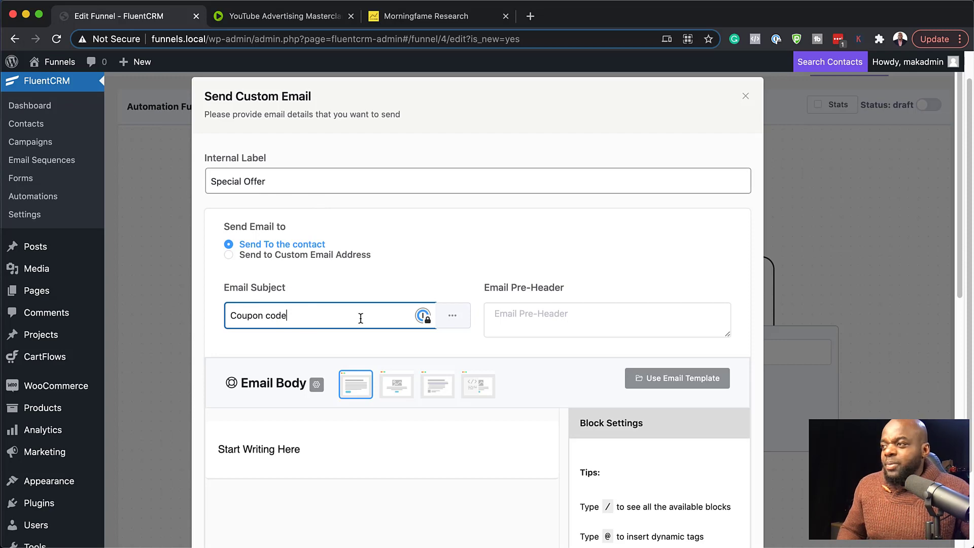
{"action": "scroll", "coordinate": [360, 324], "scroll_direction": "down", "scroll_amount": 10}
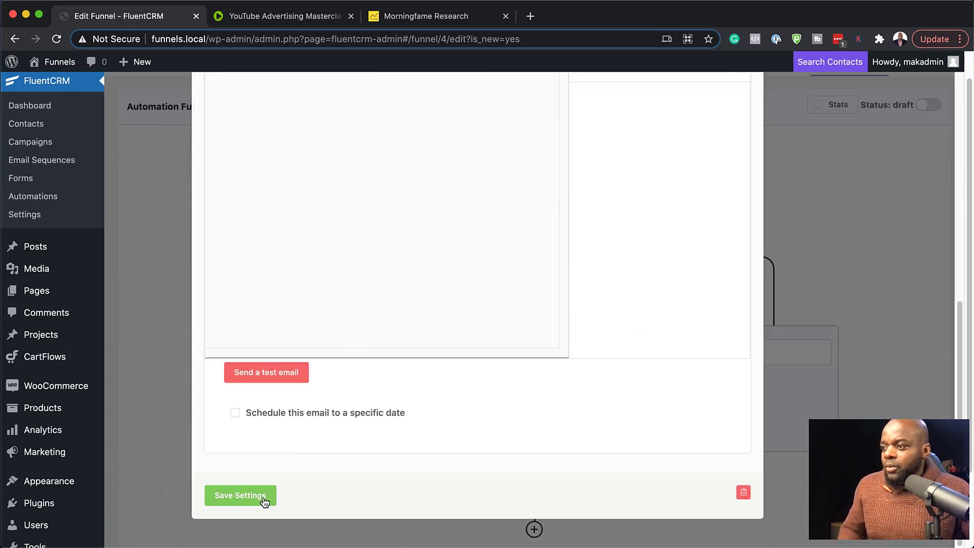
{"action": "left_click", "coordinate": [263, 497]}
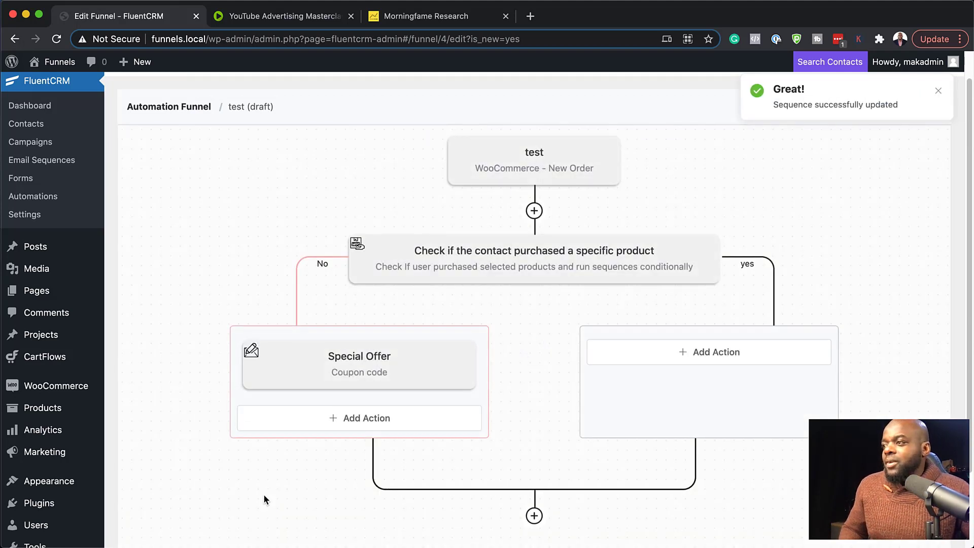
Add a Wait X Days/Hours action of 1 day after the Special Offer email and save it.
{"action": "left_click", "coordinate": [365, 420]}
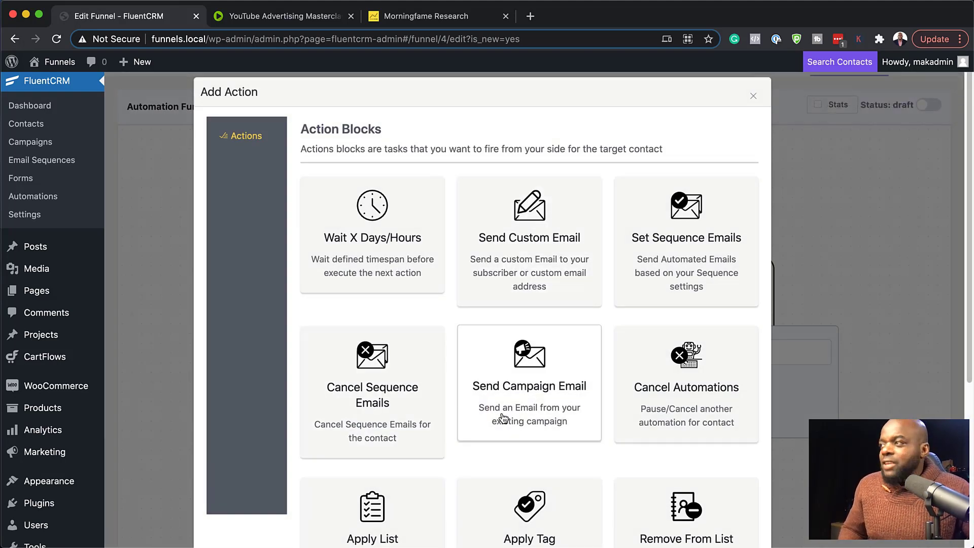
{"action": "left_click", "coordinate": [391, 235]}
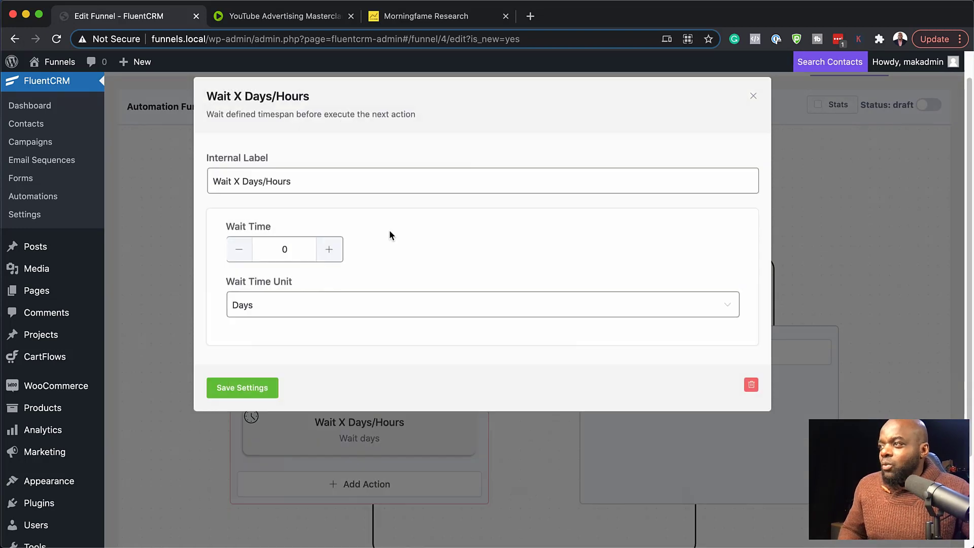
{"action": "left_click", "coordinate": [329, 248]}
{"action": "left_click", "coordinate": [245, 389]}
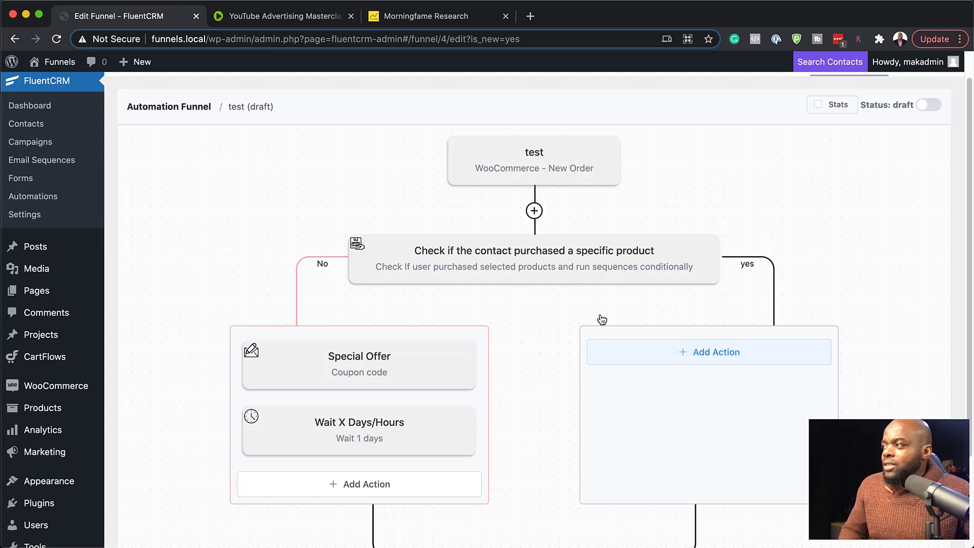
Add an Apply Tag action with the tag Product One to the yes branch and save it.
{"action": "left_click", "coordinate": [703, 352]}
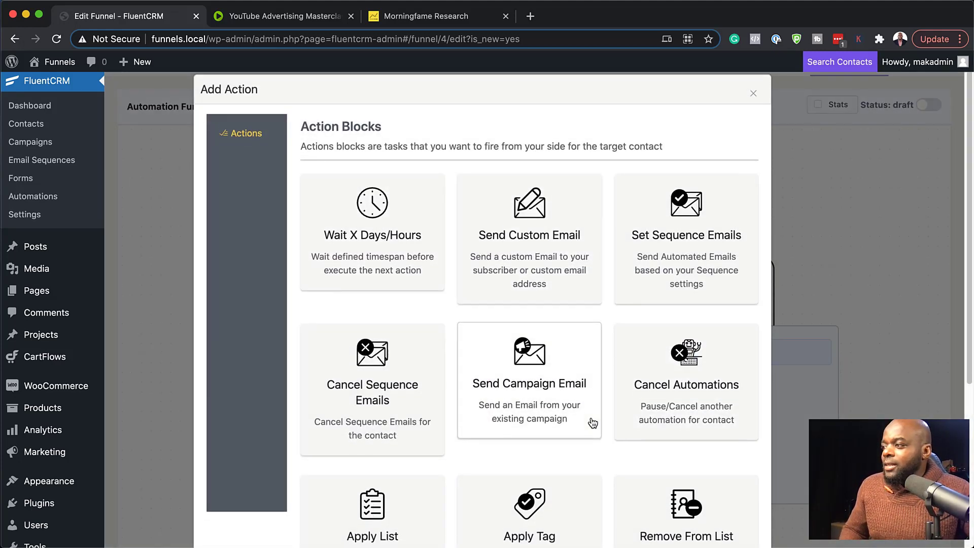
{"action": "scroll", "coordinate": [592, 422], "scroll_direction": "down", "scroll_amount": 2}
{"action": "left_click", "coordinate": [554, 450]}
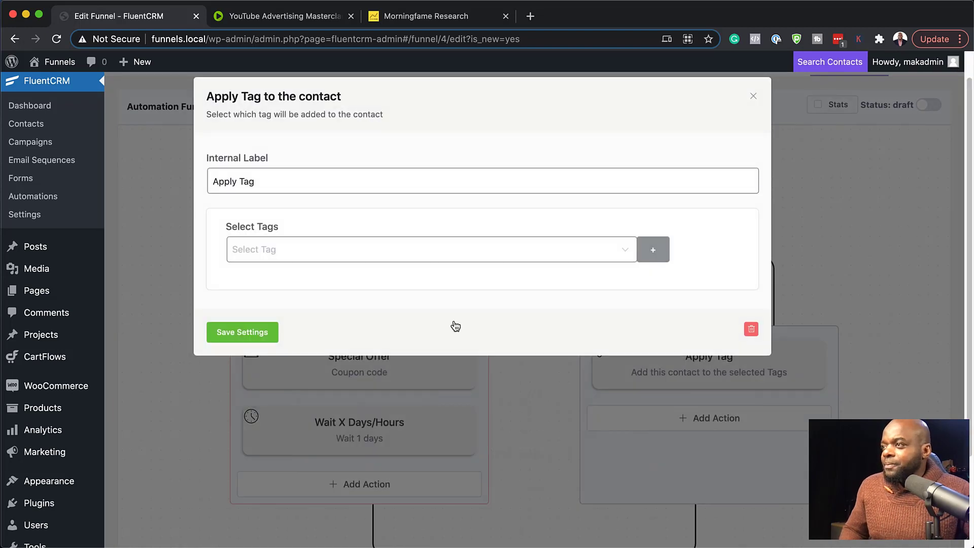
{"action": "left_click", "coordinate": [347, 251]}
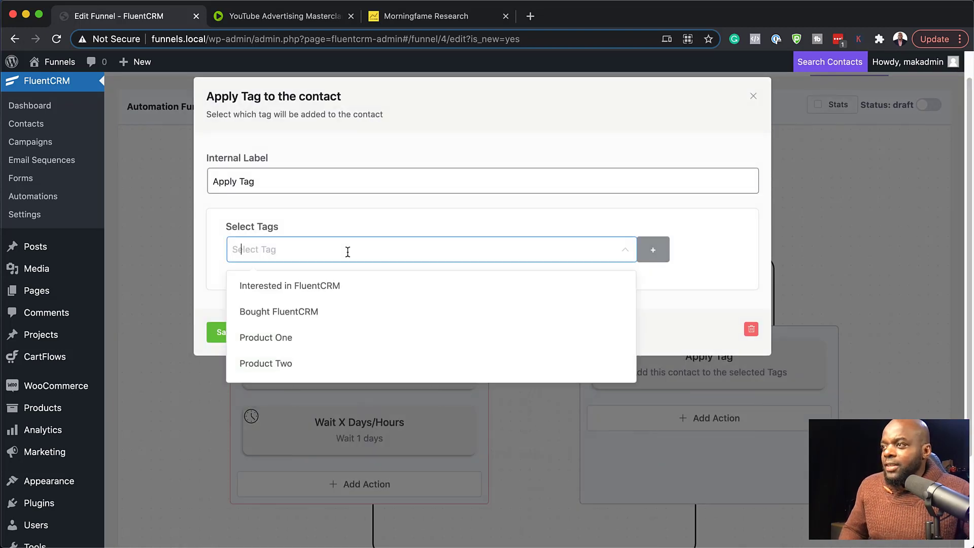
{"action": "left_click", "coordinate": [361, 343]}
{"action": "left_click", "coordinate": [730, 252]}
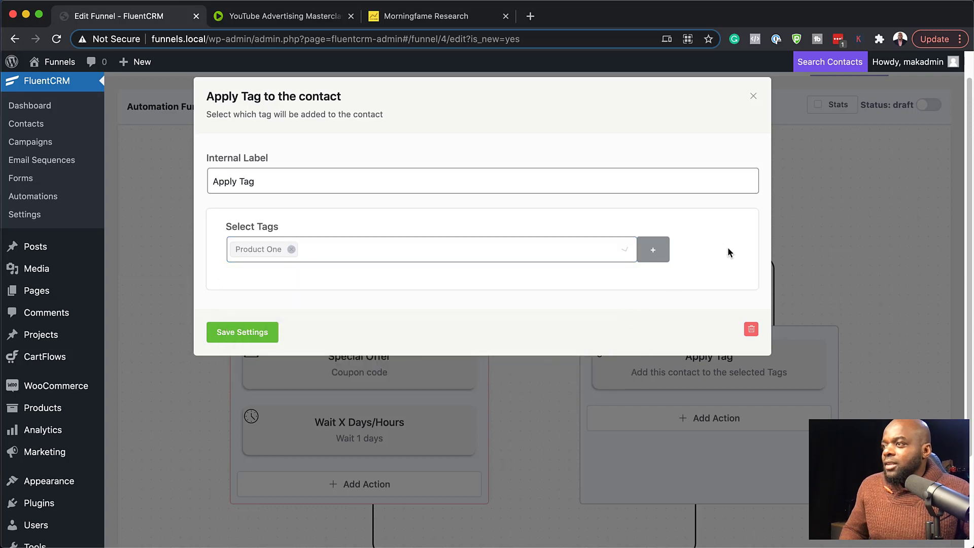
{"action": "left_click", "coordinate": [265, 333]}
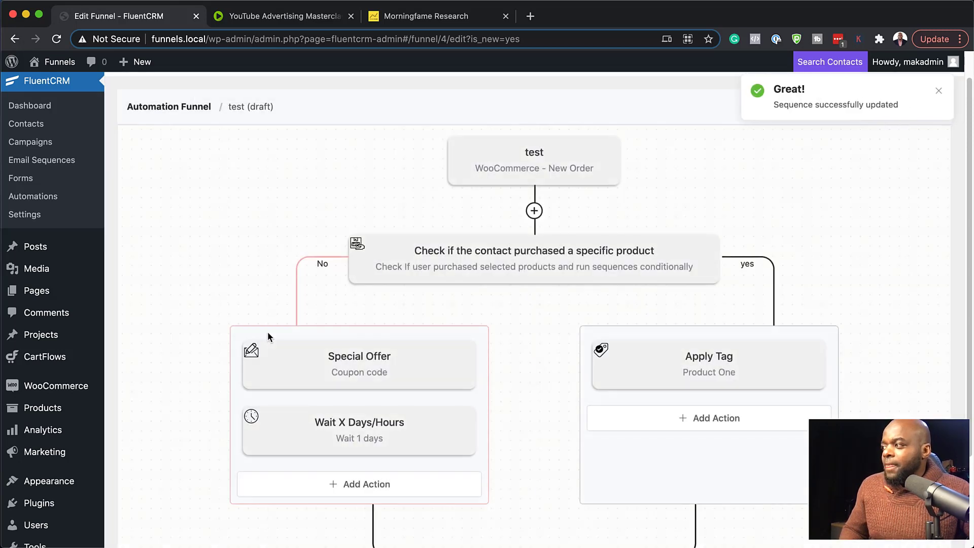
Add an End This Funnel Here action after Apply Tag in the yes branch and save it.
{"action": "scroll", "coordinate": [780, 348], "scroll_direction": "down", "scroll_amount": 3}
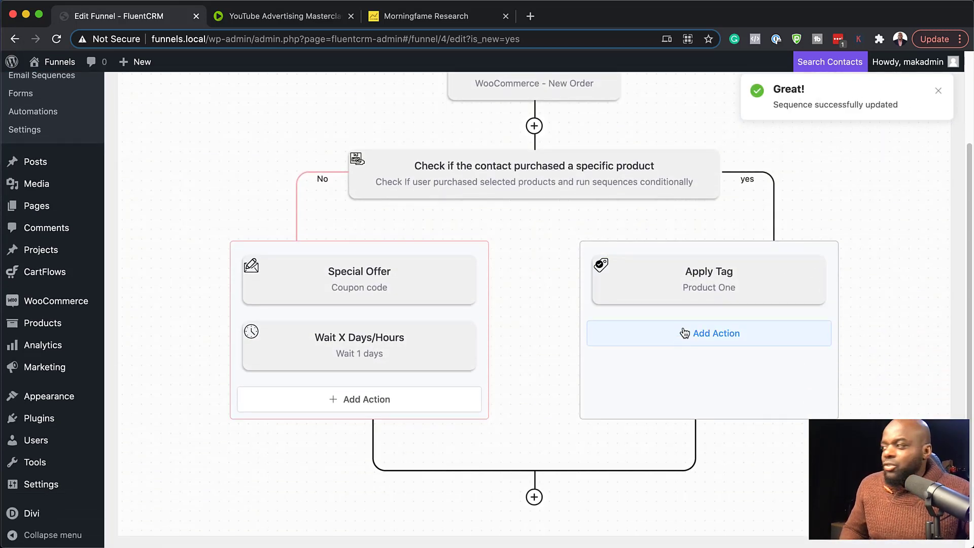
{"action": "left_click", "coordinate": [709, 334]}
{"action": "scroll", "coordinate": [629, 341], "scroll_direction": "down", "scroll_amount": 5}
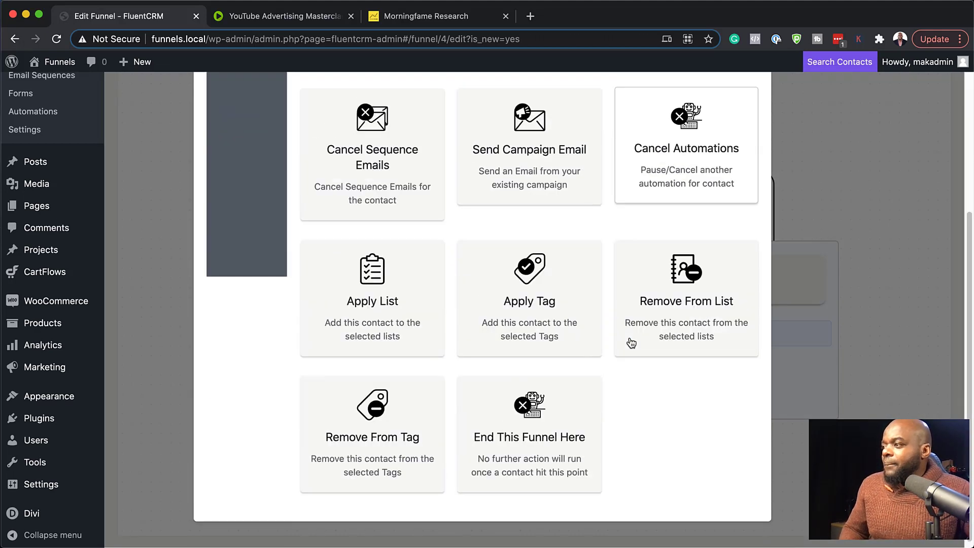
{"action": "left_click", "coordinate": [568, 448]}
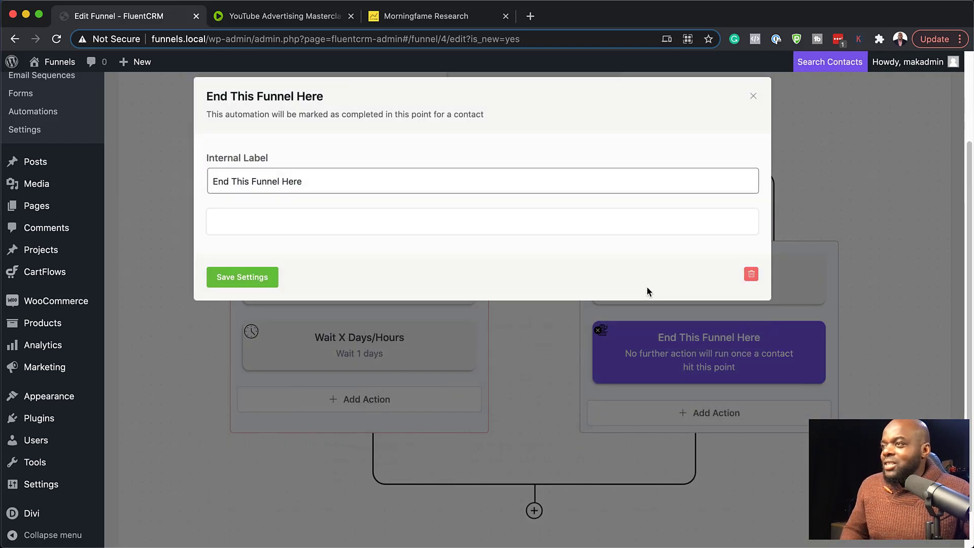
{"action": "left_click", "coordinate": [269, 286]}
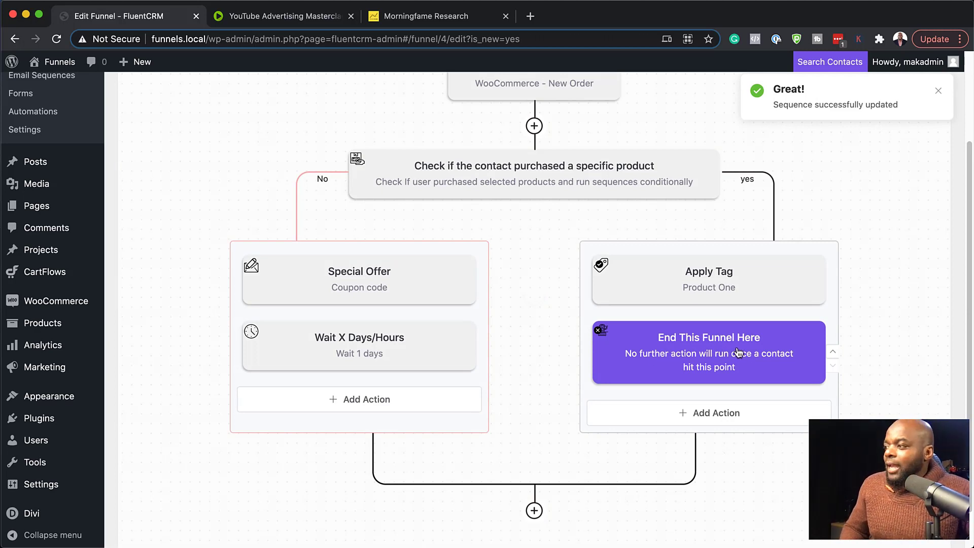
Review the conditional blocks available after the point where the two branches rejoin, and close the list without adding one.
{"action": "scroll", "coordinate": [555, 507], "scroll_direction": "down", "scroll_amount": 2}
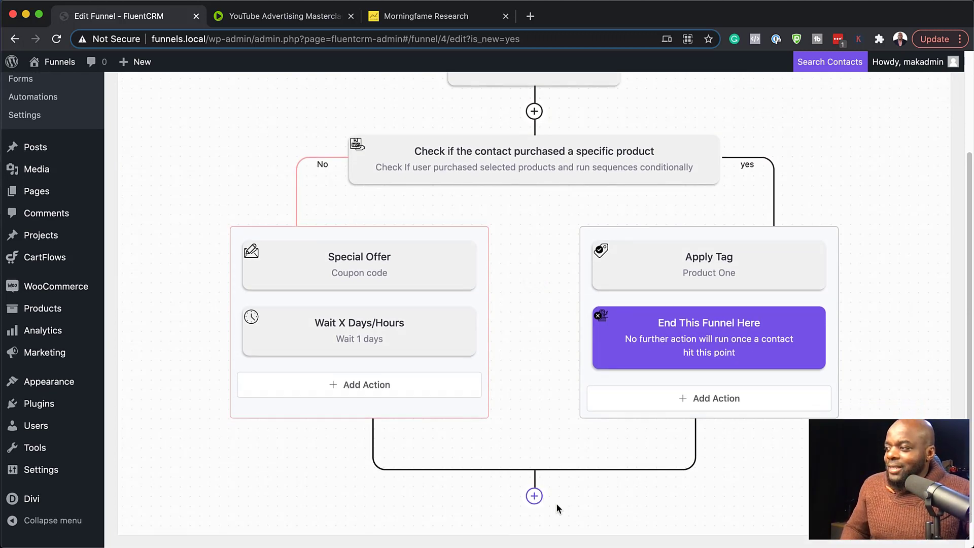
{"action": "left_click", "coordinate": [535, 472]}
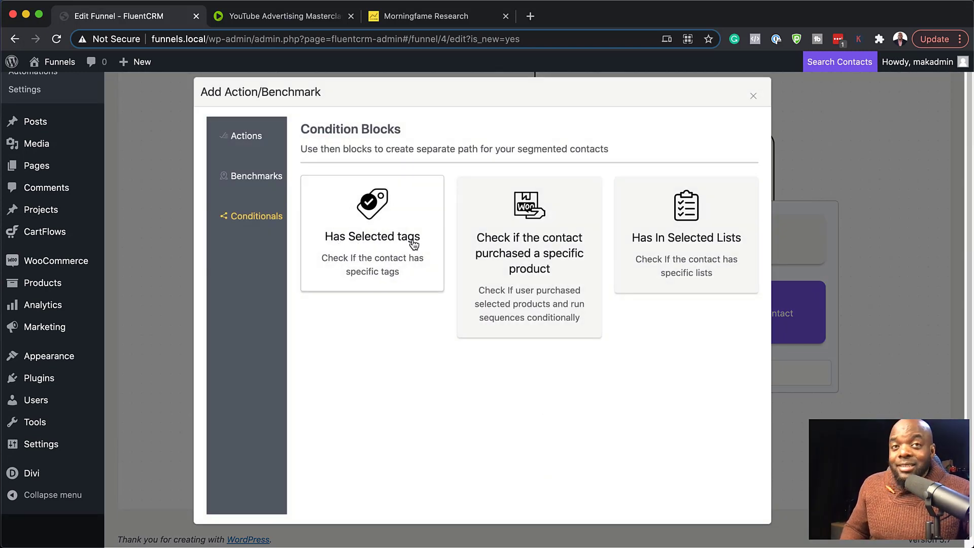
{"action": "left_click", "coordinate": [754, 96]}
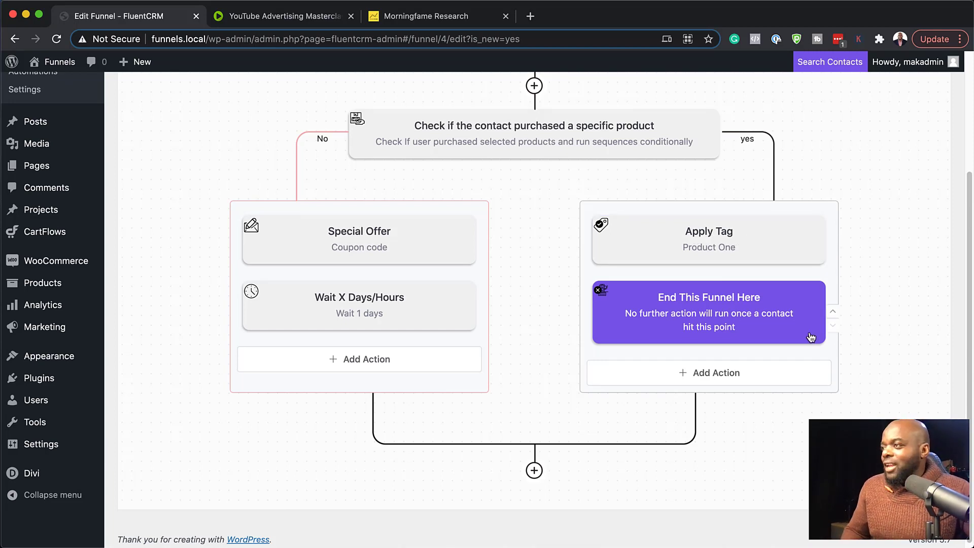
{"action": "scroll", "coordinate": [772, 356], "scroll_direction": "up", "scroll_amount": 3}
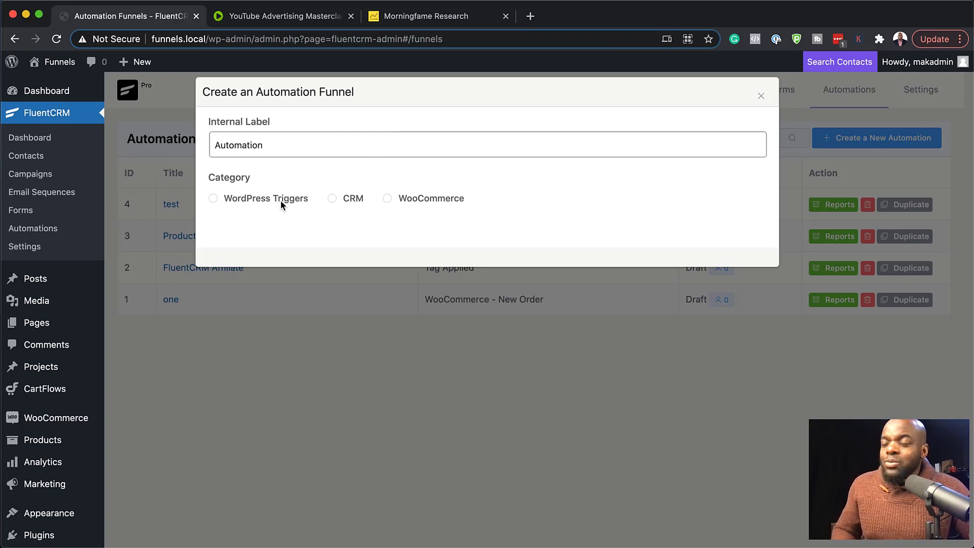
Create the new funnel labelled Automation with the CRM category and the Tag Applied trigger.
{"action": "left_click", "coordinate": [333, 199]}
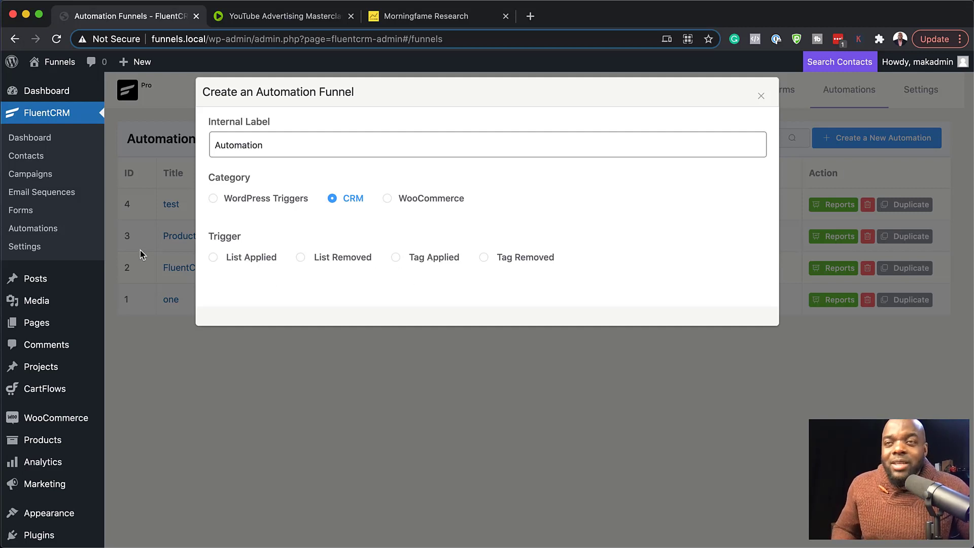
{"action": "left_click", "coordinate": [396, 258]}
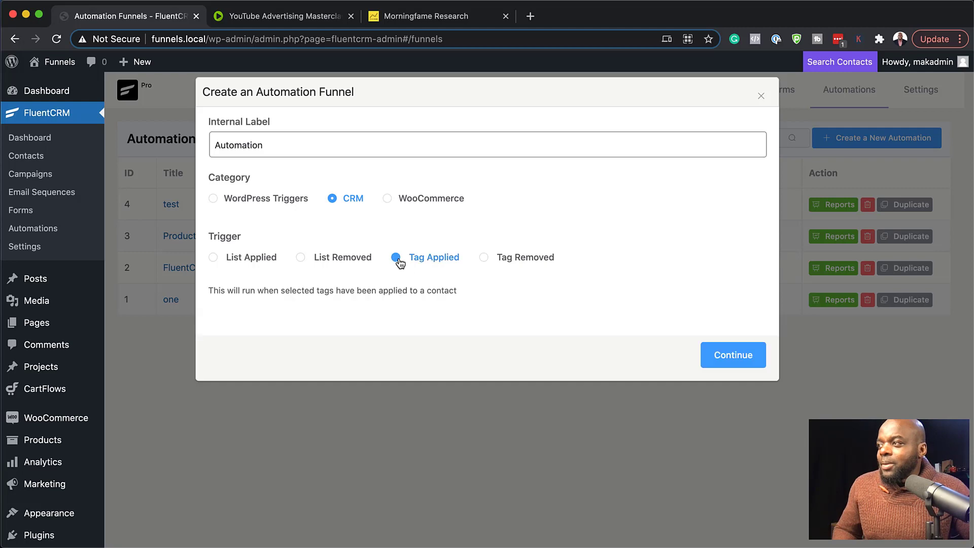
{"action": "left_click", "coordinate": [730, 357]}
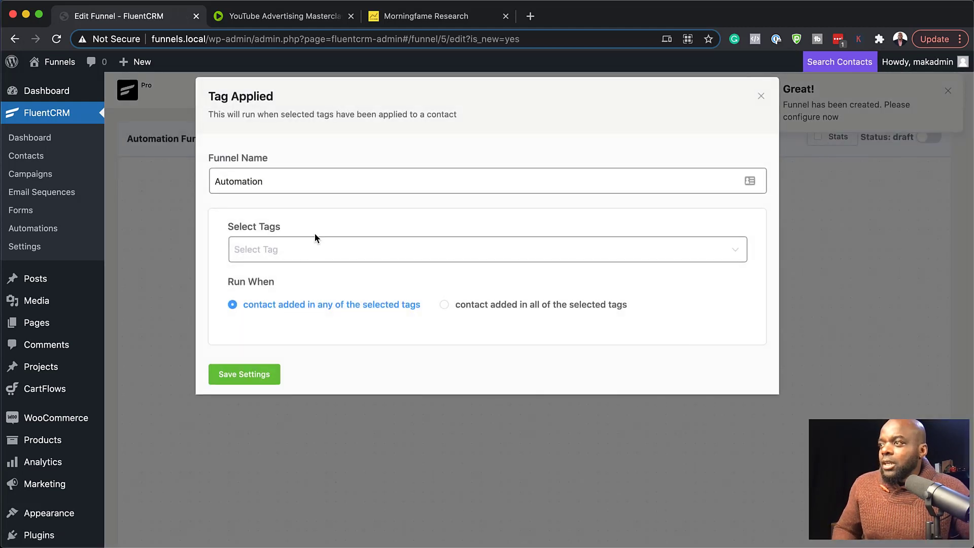
Set the Tag Applied trigger to the tag Interested in FluentCRM and save its settings.
{"action": "left_click", "coordinate": [257, 249]}
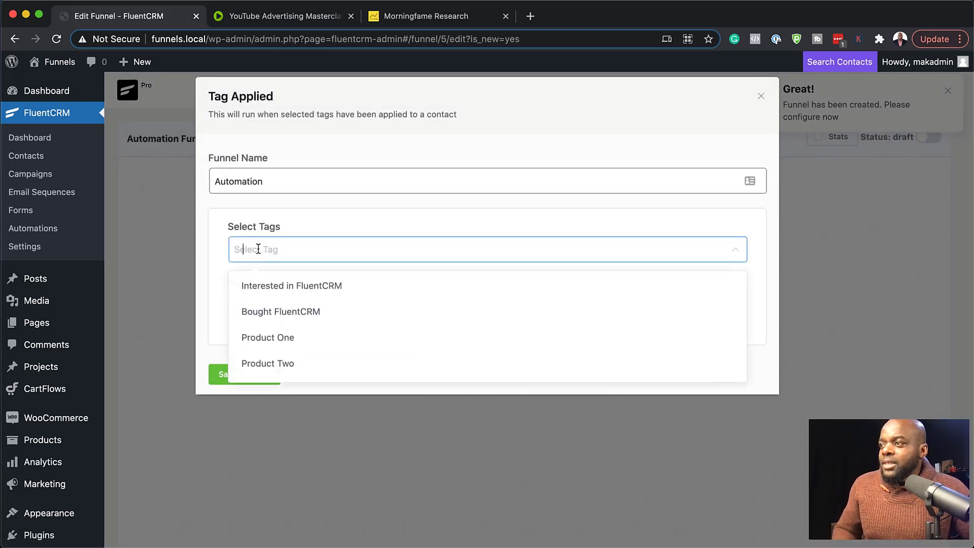
{"action": "left_click", "coordinate": [350, 290]}
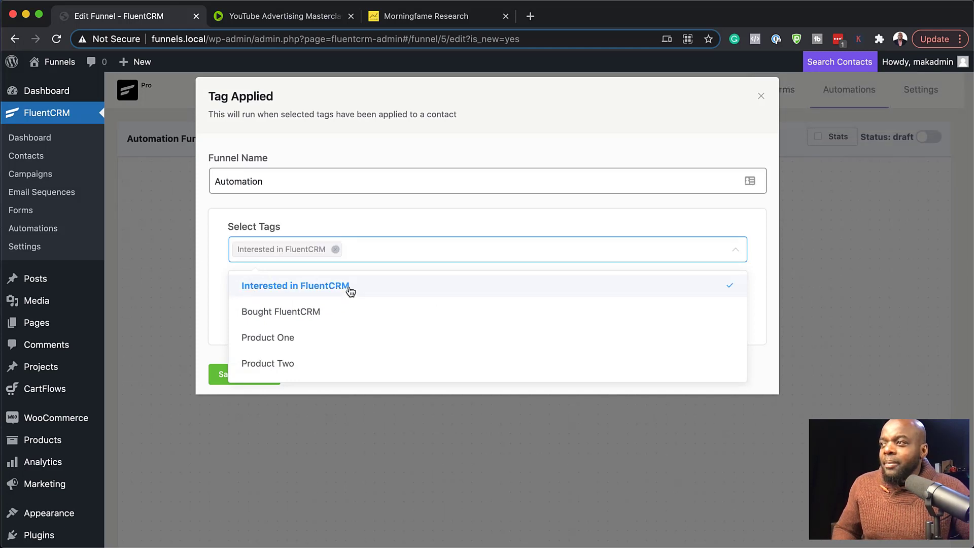
{"action": "left_click", "coordinate": [211, 248]}
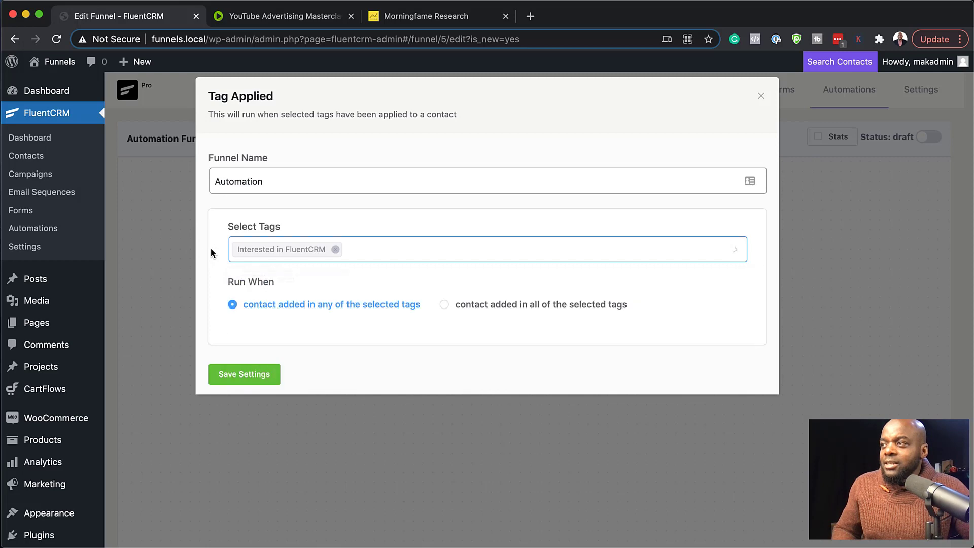
{"action": "left_click", "coordinate": [255, 376]}
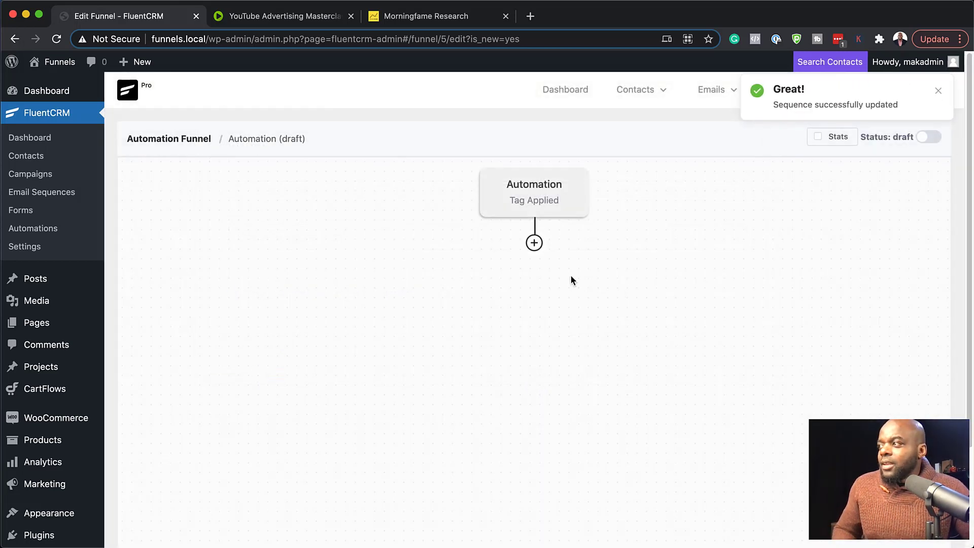
Add a Has Selected tags condition below the Tag Applied trigger and have it check for the tag Bought FluentCRM.
{"action": "left_click", "coordinate": [534, 244]}
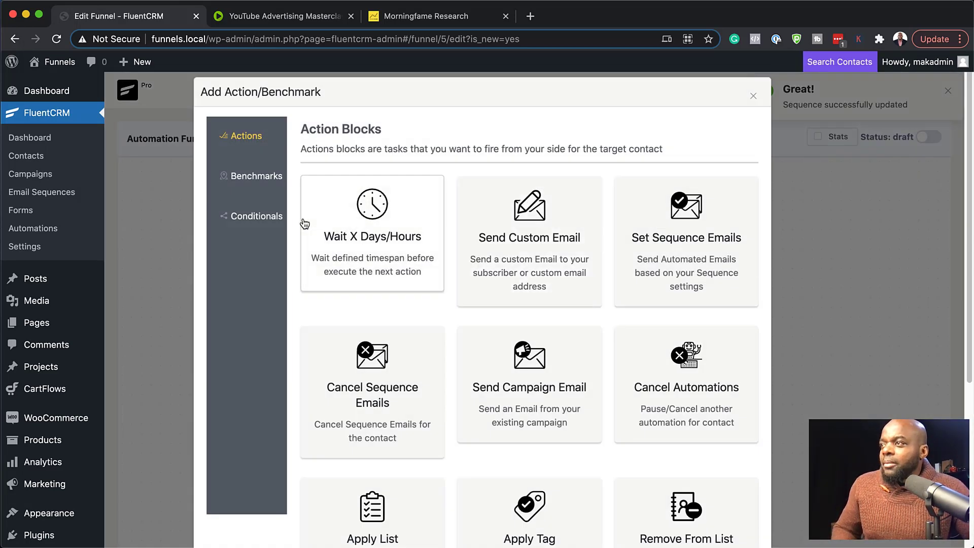
{"action": "left_click", "coordinate": [271, 218]}
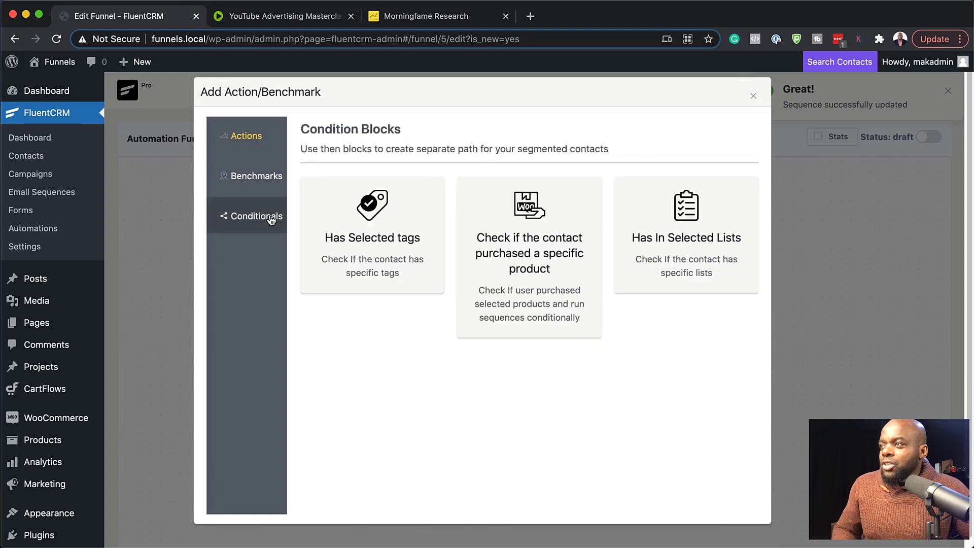
{"action": "left_click", "coordinate": [378, 254]}
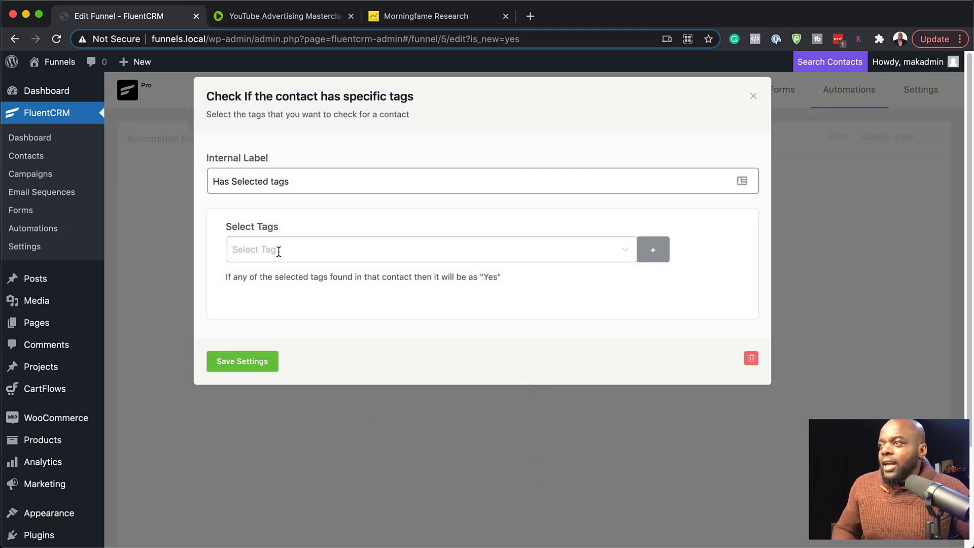
{"action": "left_click", "coordinate": [279, 250]}
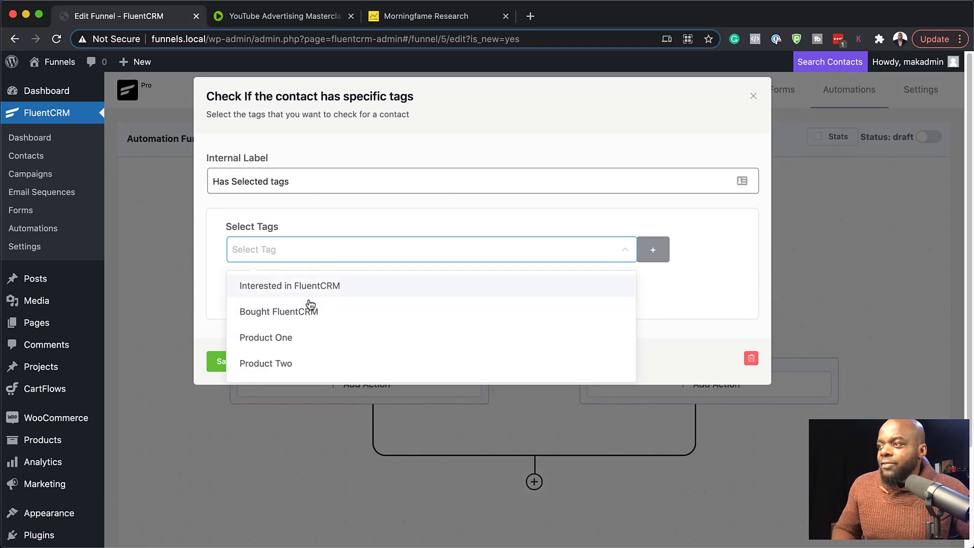
{"action": "left_click", "coordinate": [331, 312]}
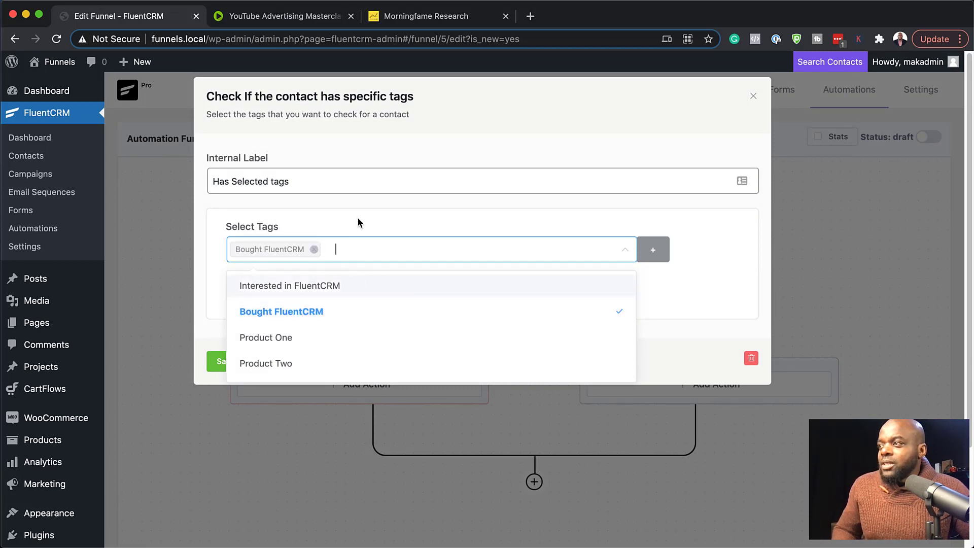
Label the tag condition Customer Bought FluentCRM and save its settings.
{"action": "triple_click", "coordinate": [335, 182]}
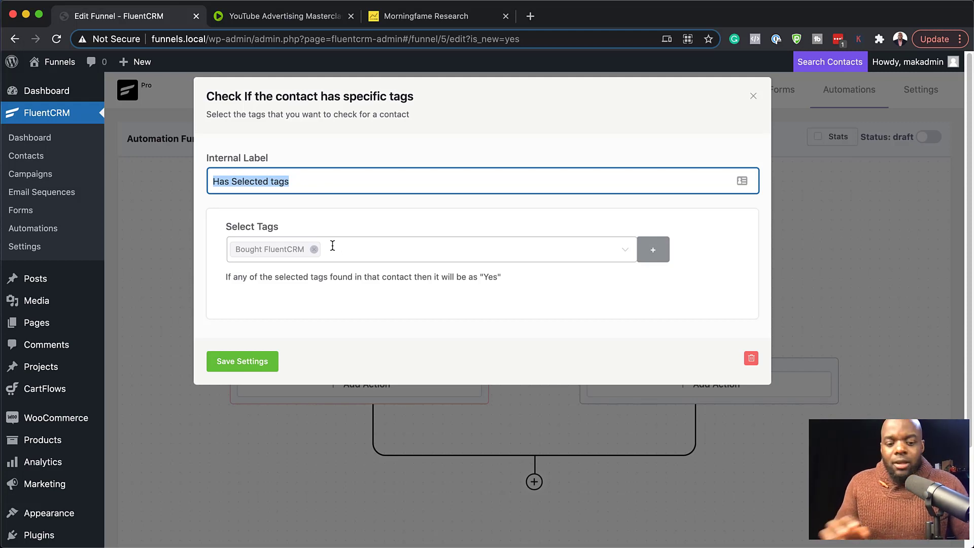
{"action": "type", "text": "Customer Bought FluentCRM"}
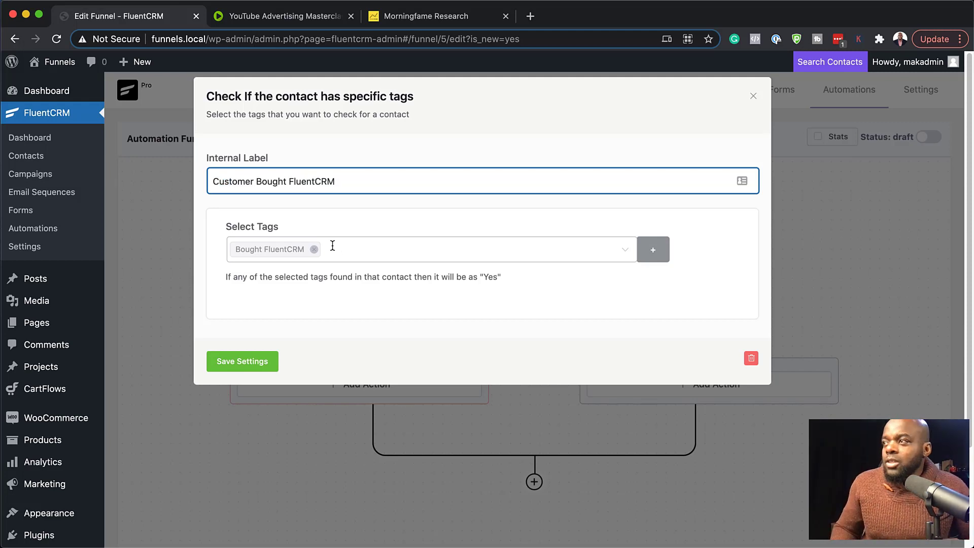
{"action": "left_click", "coordinate": [252, 363]}
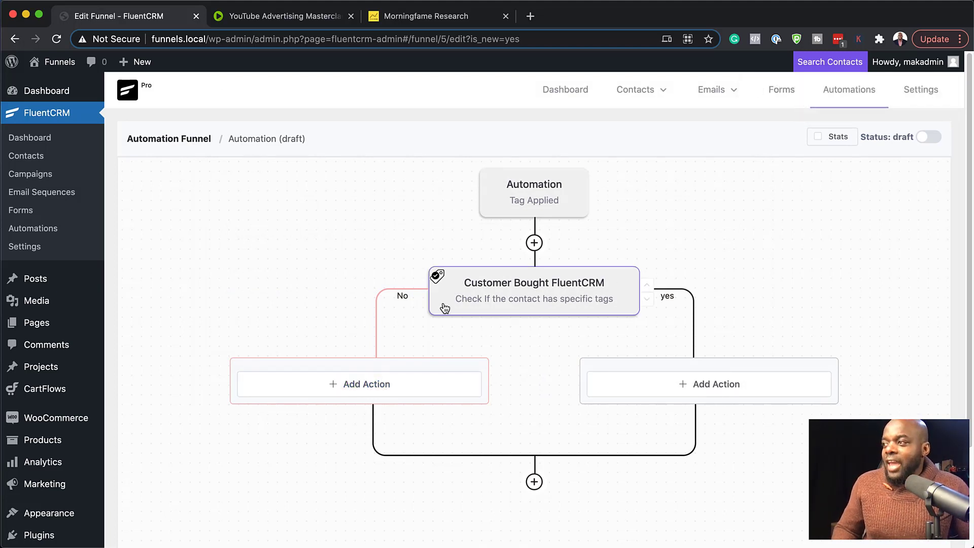
Review the action blocks available for the No branch of the tag condition, and close the list without adding one.
{"action": "left_click", "coordinate": [363, 387]}
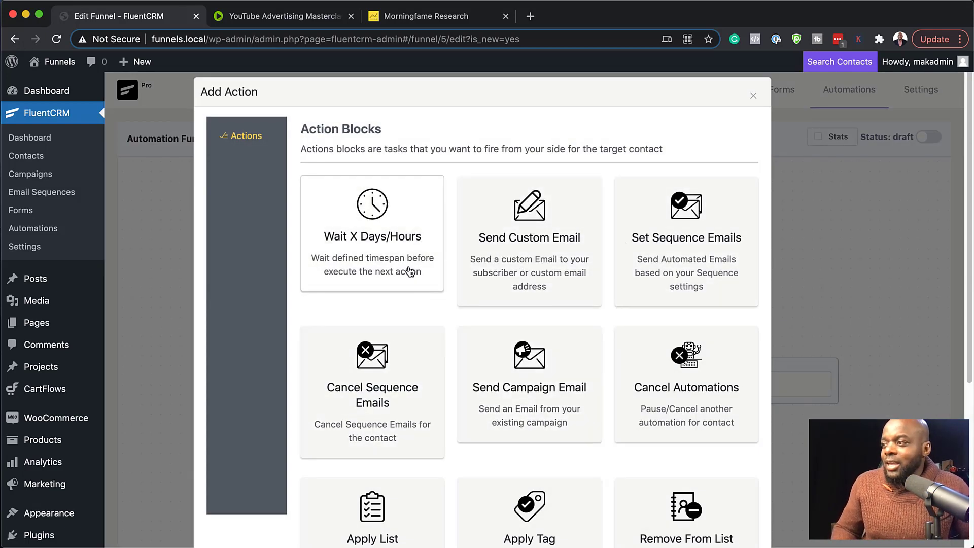
{"action": "scroll", "coordinate": [386, 414], "scroll_direction": "down", "scroll_amount": 1}
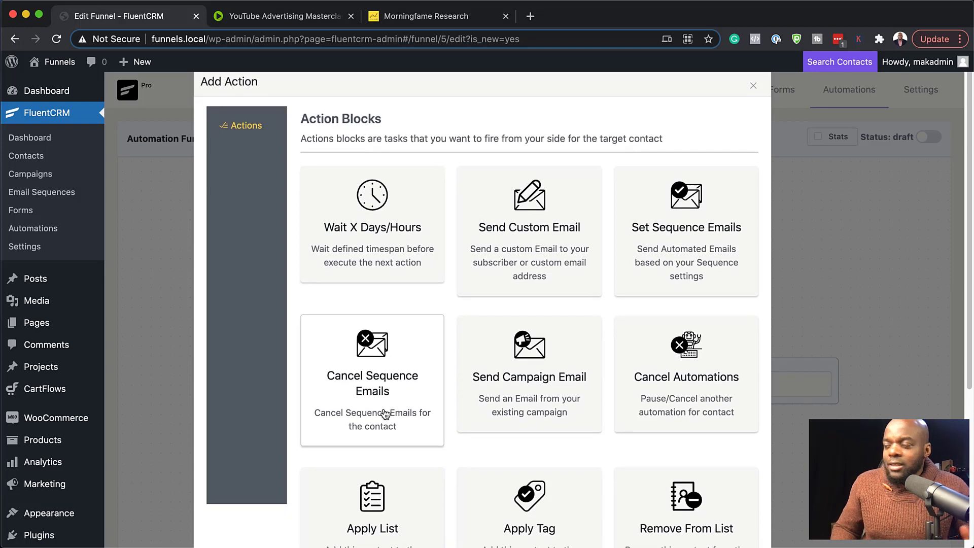
{"action": "scroll", "coordinate": [386, 414], "scroll_direction": "down", "scroll_amount": 5}
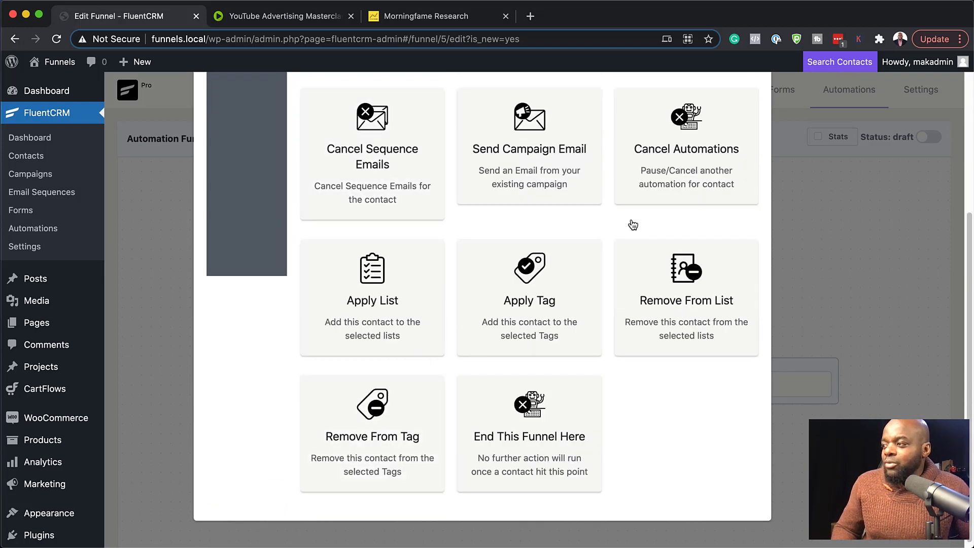
{"action": "scroll", "coordinate": [680, 429], "scroll_direction": "up", "scroll_amount": 5}
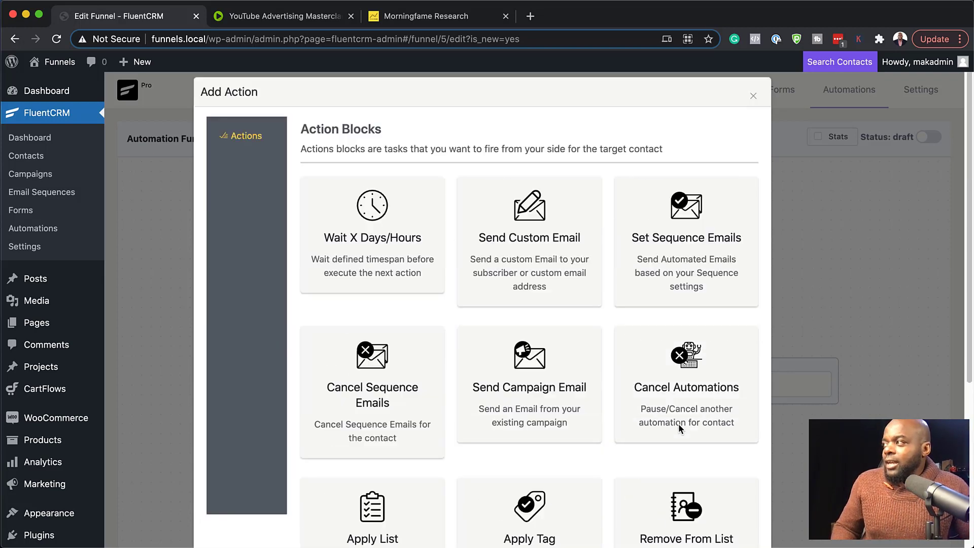
{"action": "left_click", "coordinate": [754, 96]}
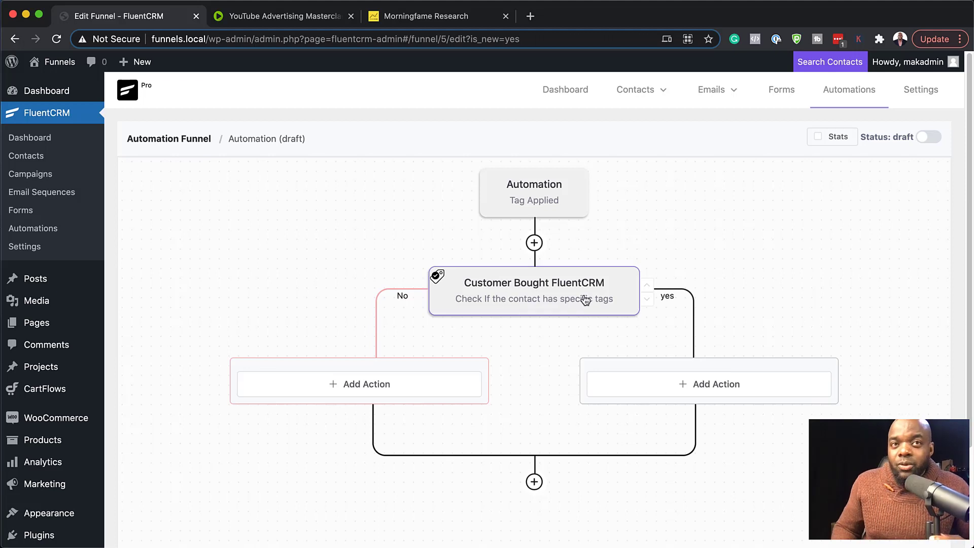
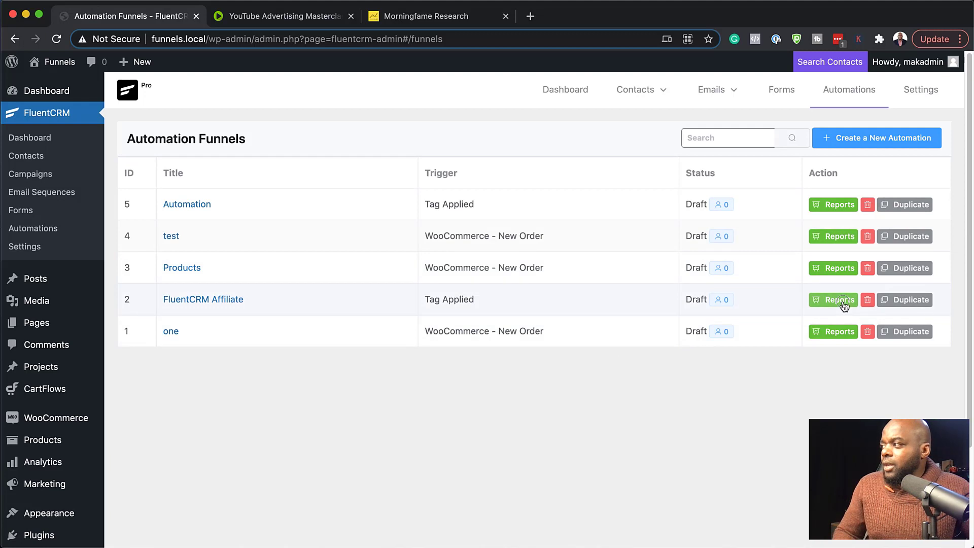
Open the report of the FluentCRM Affiliate funnel and examine its Emails Analytics for every email in the sequence.
{"action": "left_click", "coordinate": [844, 300]}
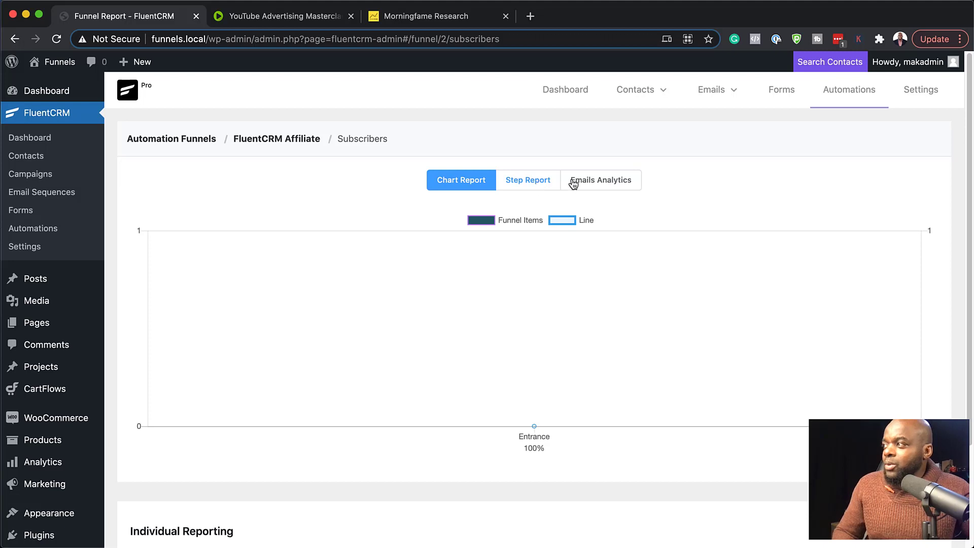
{"action": "left_click", "coordinate": [617, 186]}
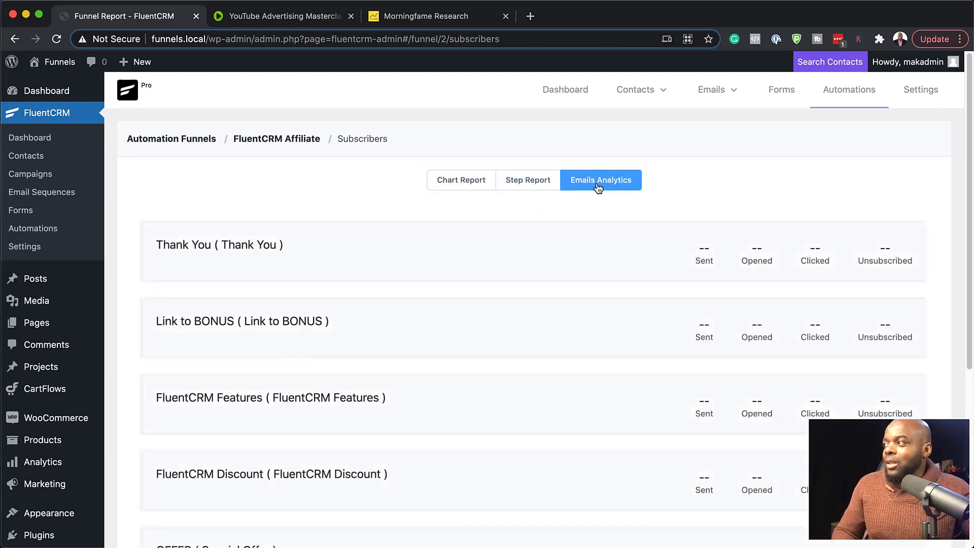
{"action": "mouse_move", "coordinate": [299, 270]}
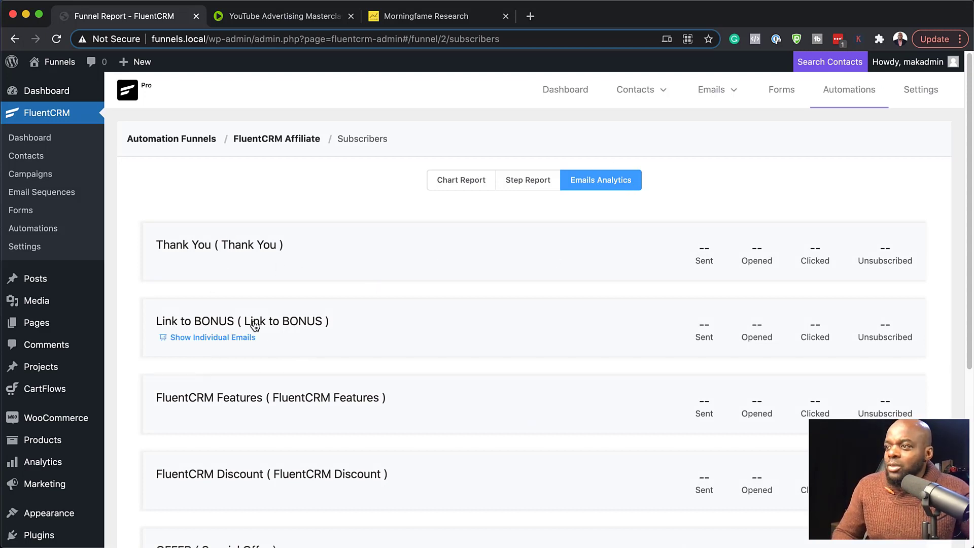
{"action": "scroll", "coordinate": [437, 464], "scroll_direction": "down", "scroll_amount": 1}
{"action": "scroll", "coordinate": [435, 464], "scroll_direction": "down", "scroll_amount": 5}
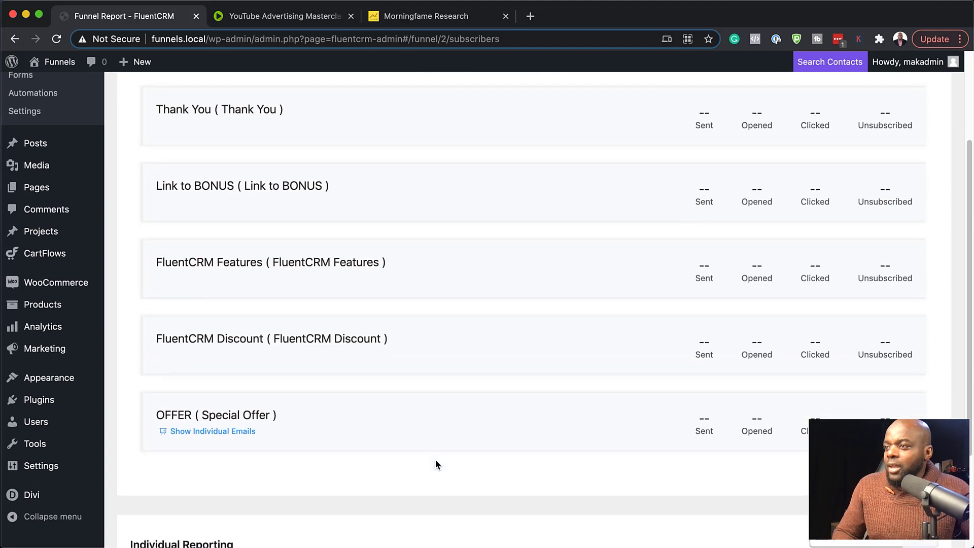
{"action": "scroll", "coordinate": [435, 463], "scroll_direction": "up", "scroll_amount": 6}
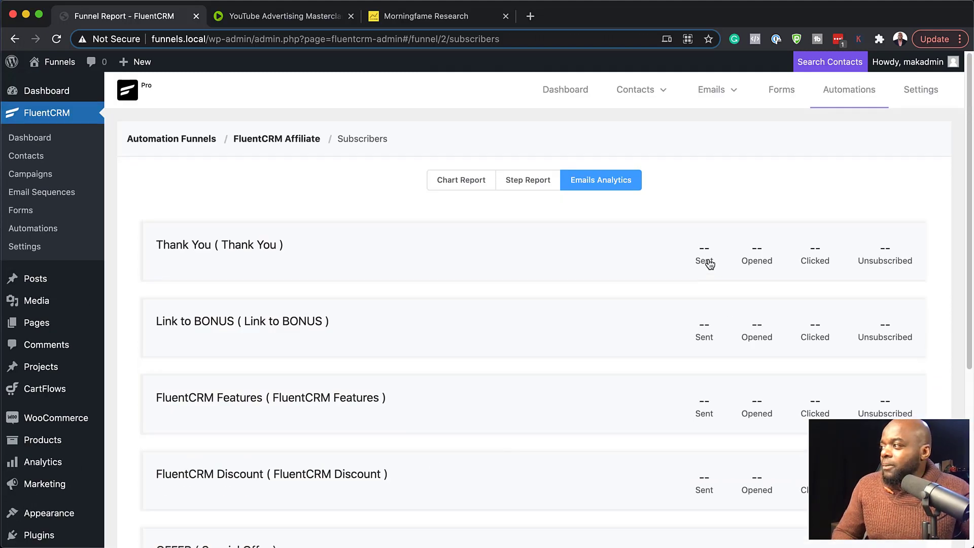
View the individual campaign emails of the Thank You email, filter the recipients by sent emails, and close the list.
{"action": "left_click", "coordinate": [710, 264]}
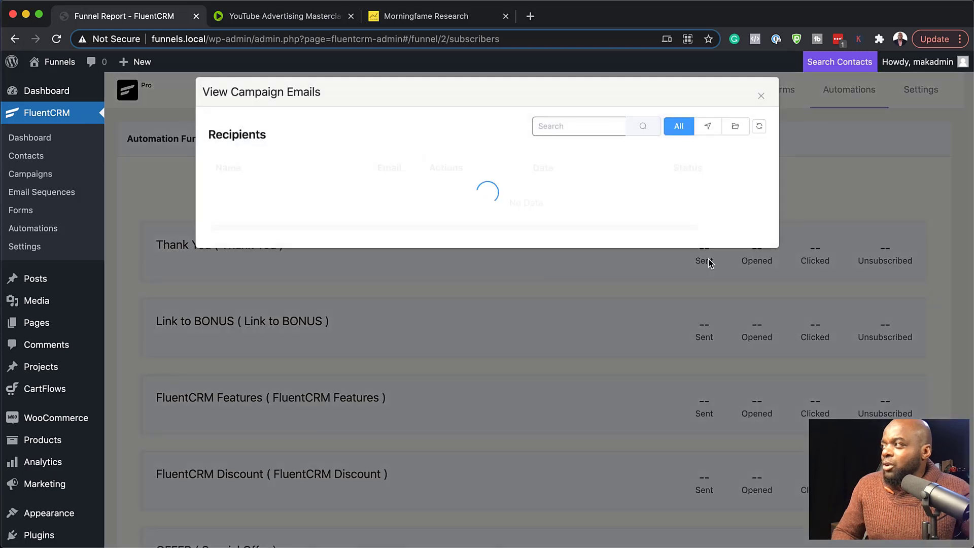
{"action": "left_click", "coordinate": [710, 128]}
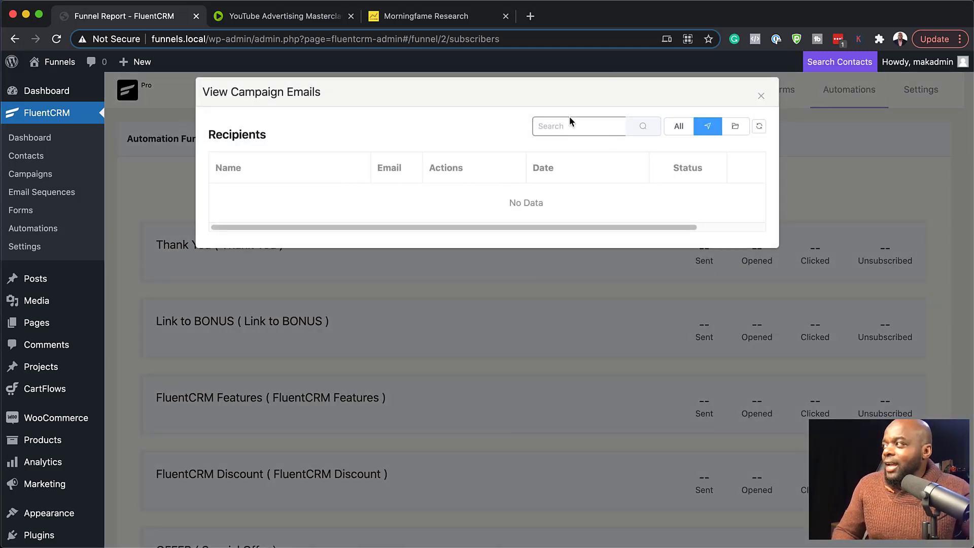
{"action": "left_click", "coordinate": [761, 96]}
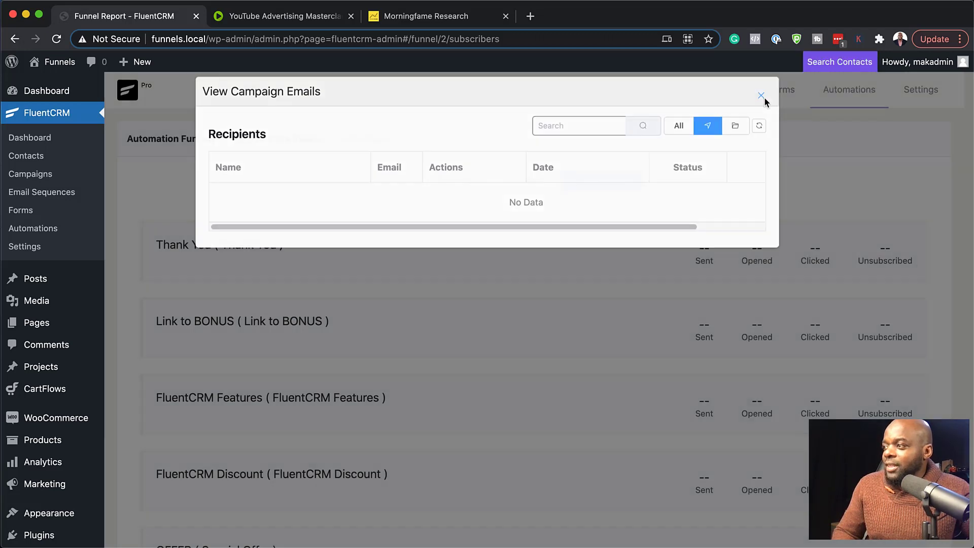
{"action": "scroll", "coordinate": [583, 435], "scroll_direction": "down", "scroll_amount": 5}
{"action": "scroll", "coordinate": [582, 439], "scroll_direction": "up", "scroll_amount": 2}
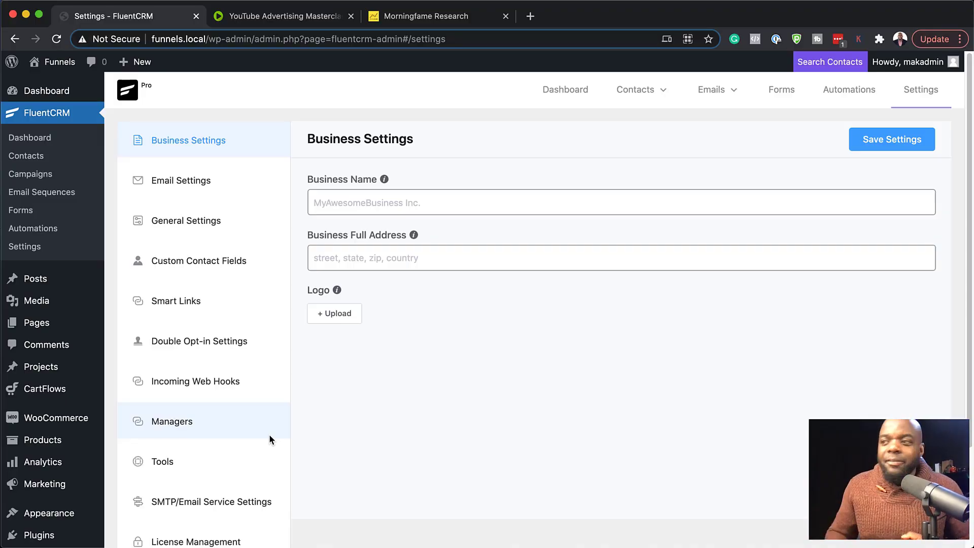
Look through the available settings sections and show the attached tags and click details of the FluentCRM smart link.
{"action": "scroll", "coordinate": [255, 411], "scroll_direction": "down", "scroll_amount": 3}
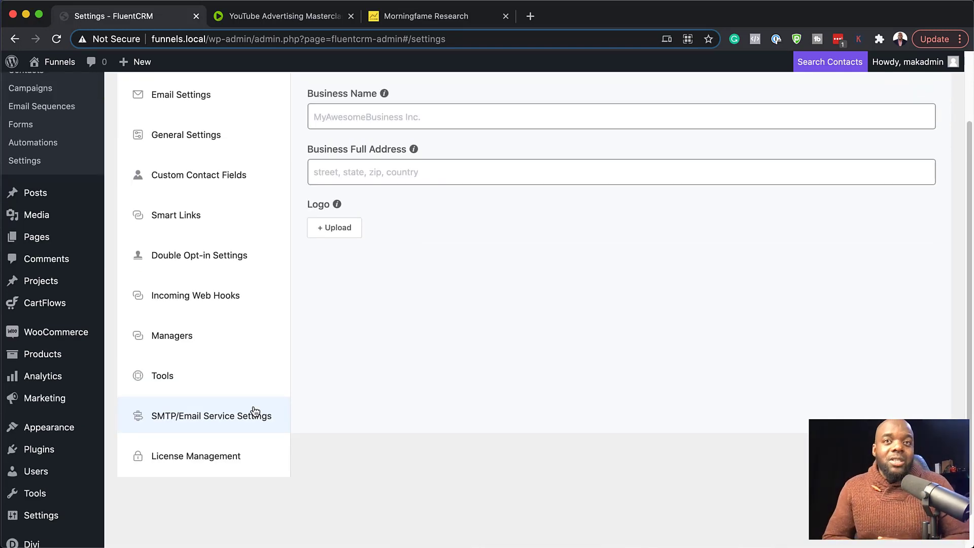
{"action": "scroll", "coordinate": [241, 350], "scroll_direction": "up", "scroll_amount": 3}
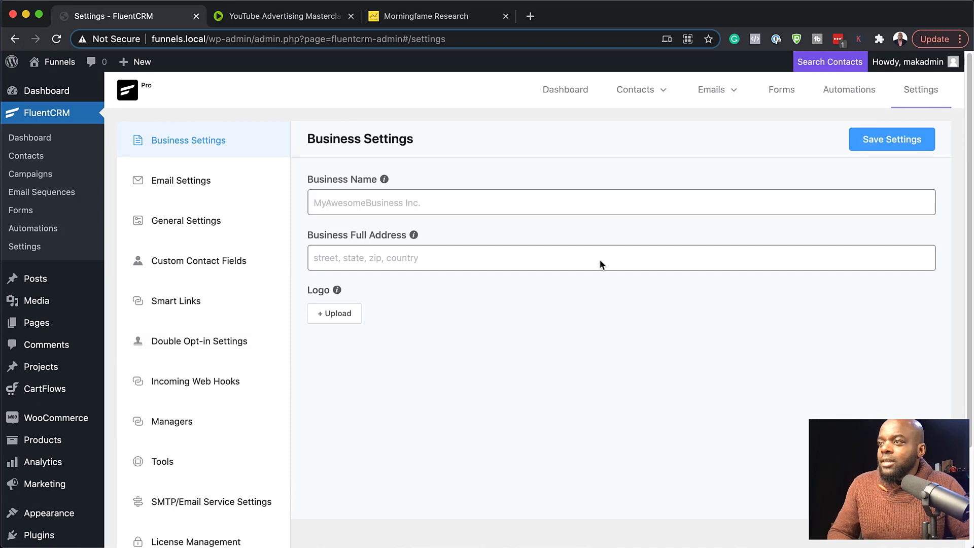
{"action": "left_click", "coordinate": [178, 305]}
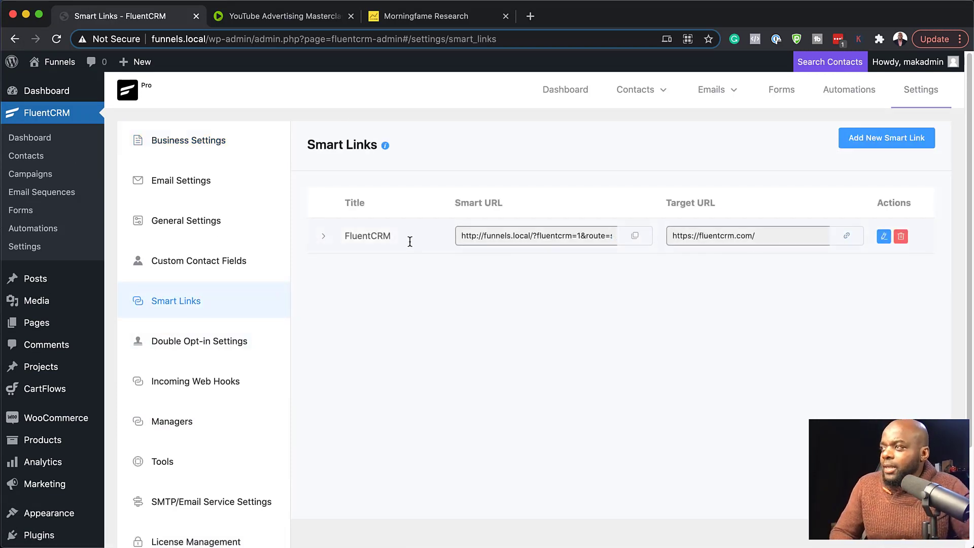
{"action": "left_click", "coordinate": [323, 236]}
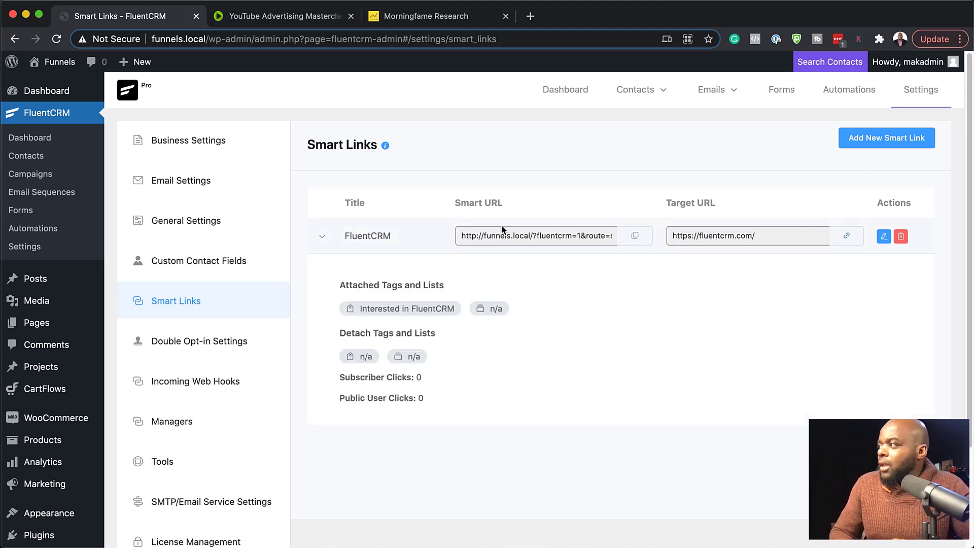
Open the FluentCRM smart link for editing, review its options to apply lists and remove tags, and close it without changes.
{"action": "left_click", "coordinate": [883, 238]}
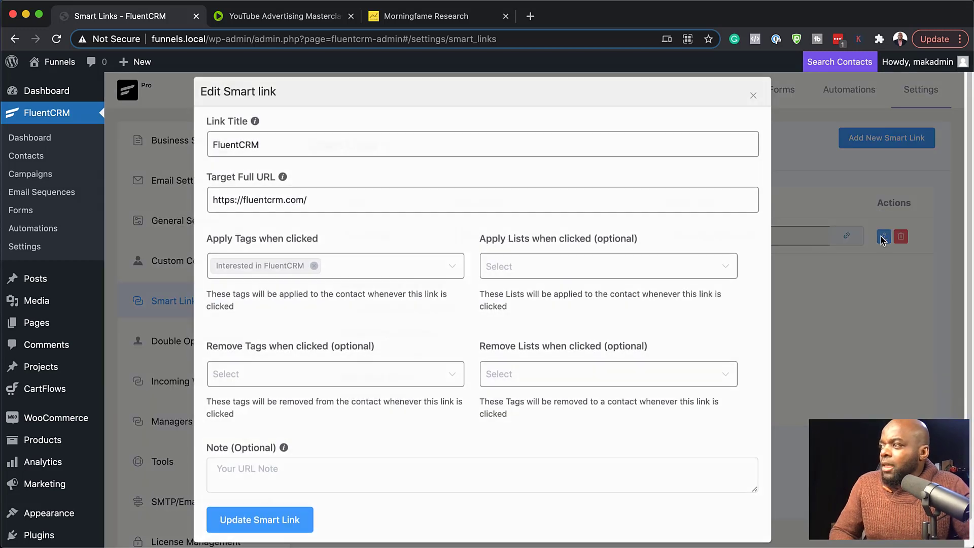
{"action": "left_click", "coordinate": [235, 373]}
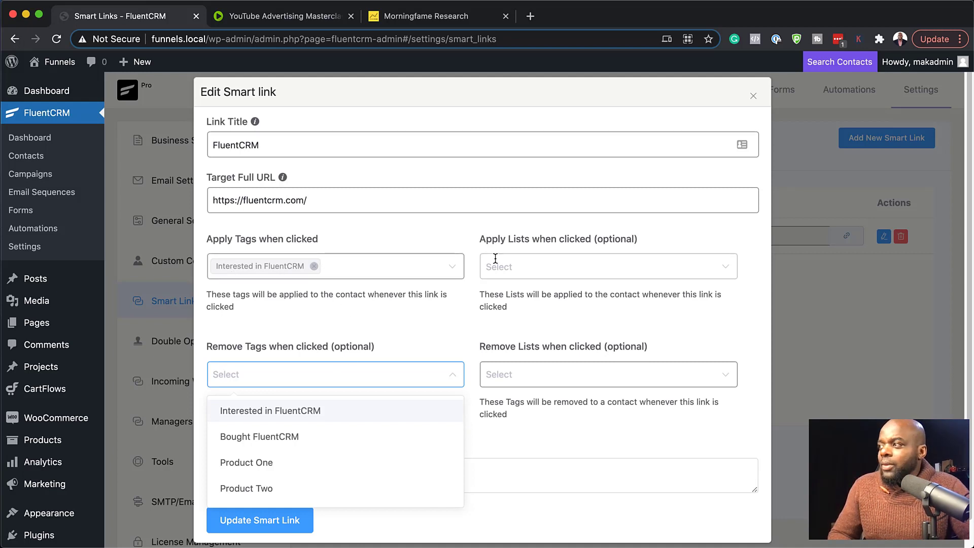
{"action": "left_click", "coordinate": [531, 267]}
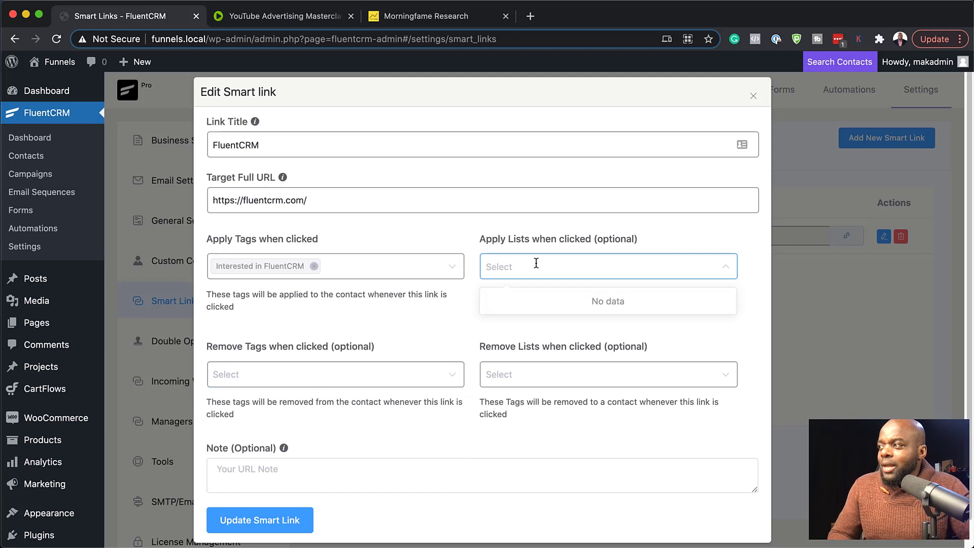
{"action": "left_click", "coordinate": [369, 325]}
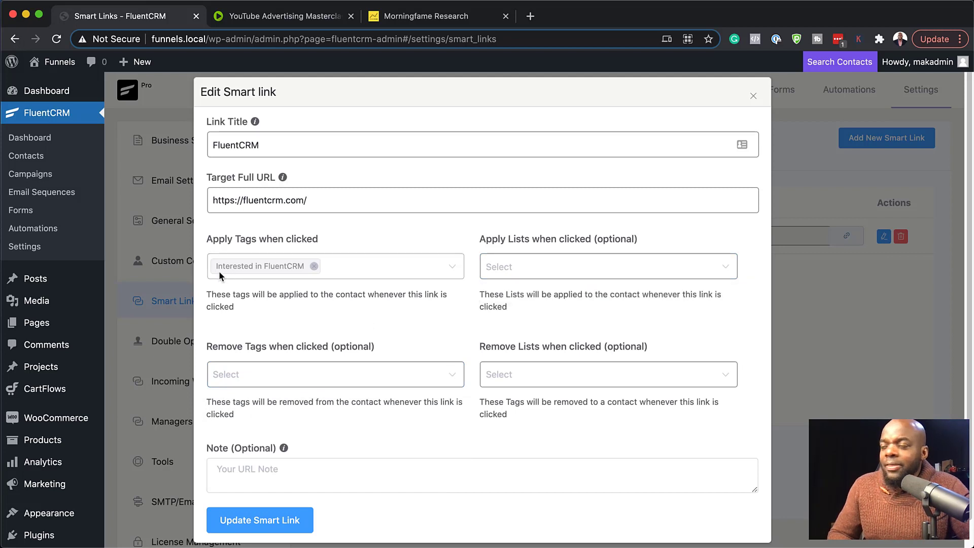
{"action": "left_click", "coordinate": [245, 374]}
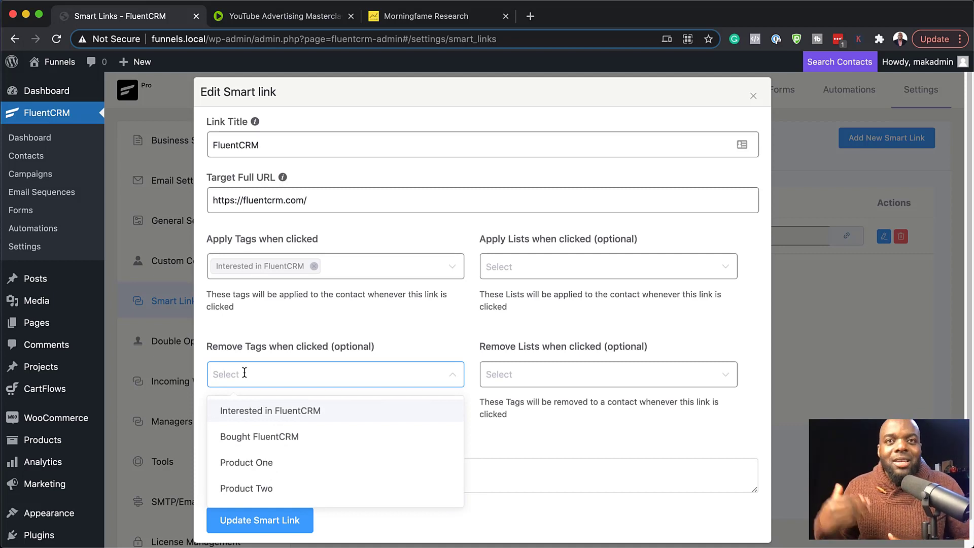
{"action": "left_click", "coordinate": [391, 345]}
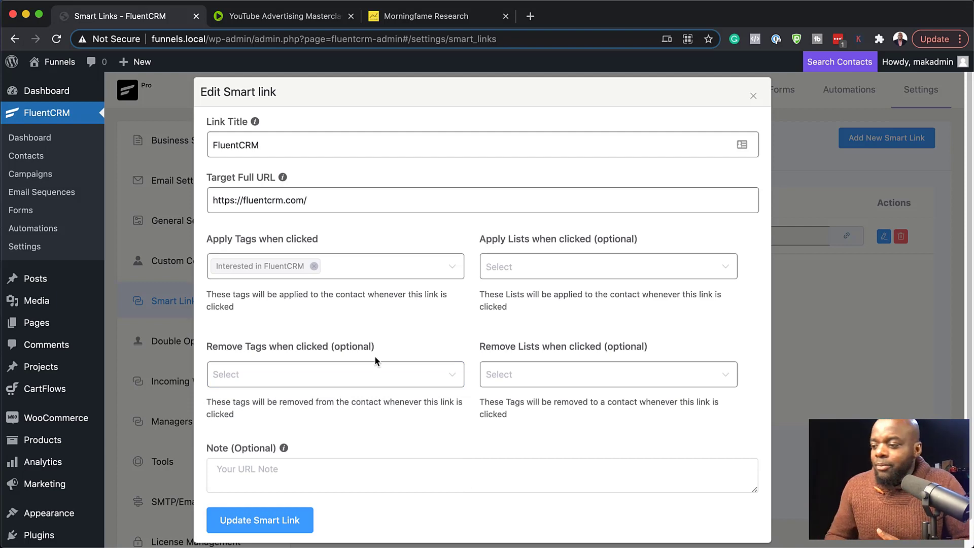
{"action": "left_click", "coordinate": [172, 98]}
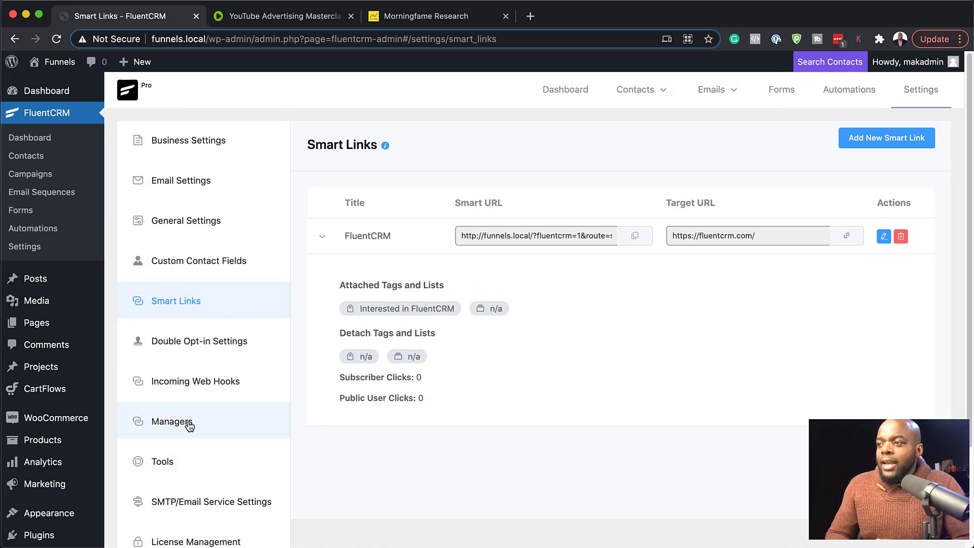
Review the email field and permission options for adding a new CRM manager, and close the form without adding one.
{"action": "left_click", "coordinate": [221, 425]}
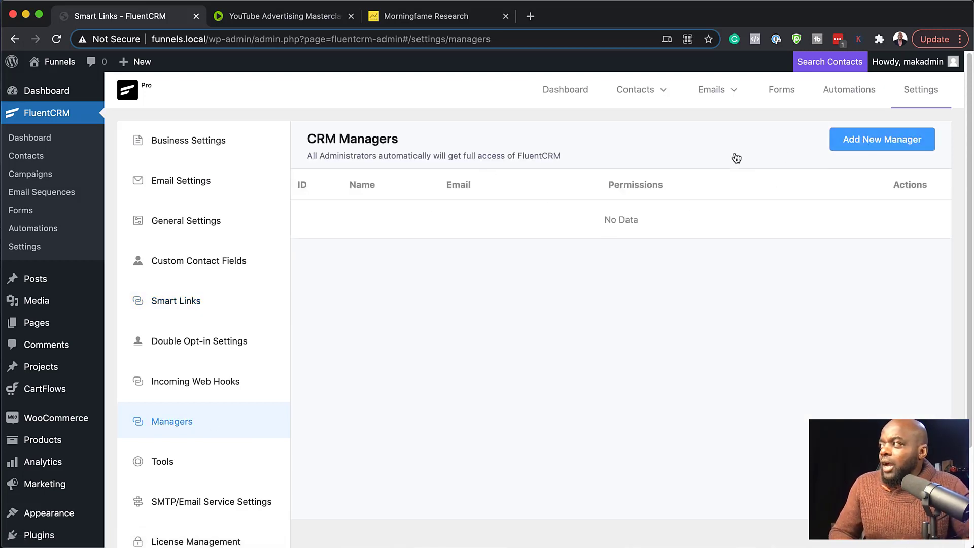
{"action": "left_click", "coordinate": [870, 142]}
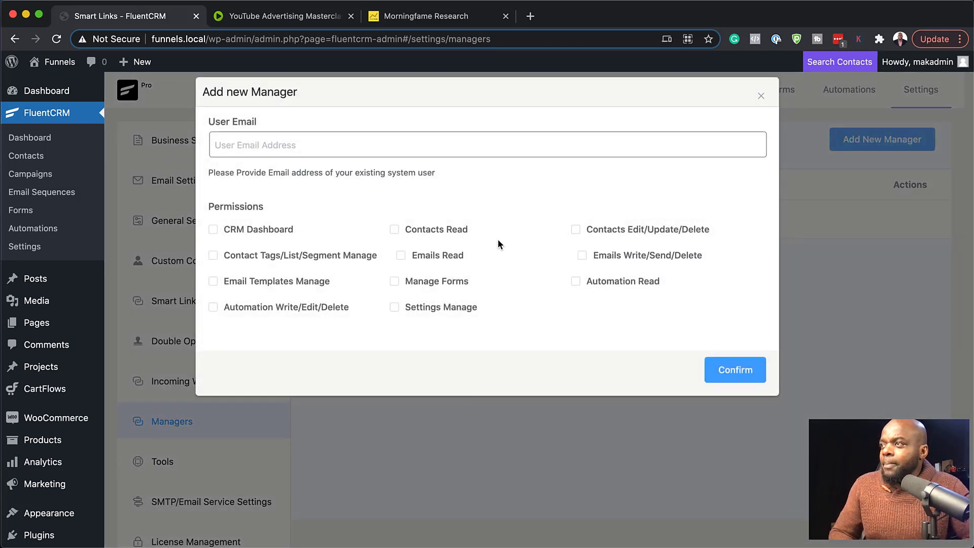
{"action": "left_click", "coordinate": [263, 146]}
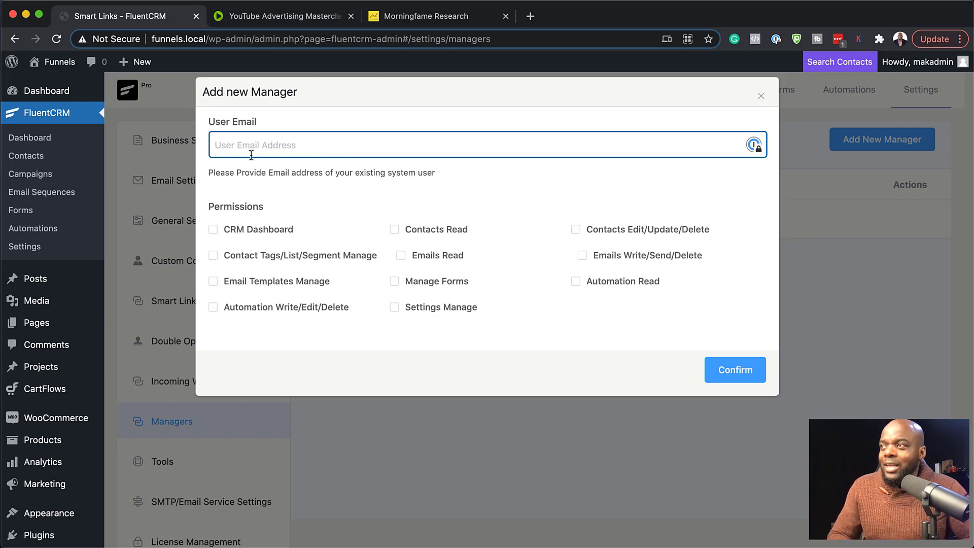
{"action": "left_click", "coordinate": [761, 97]}
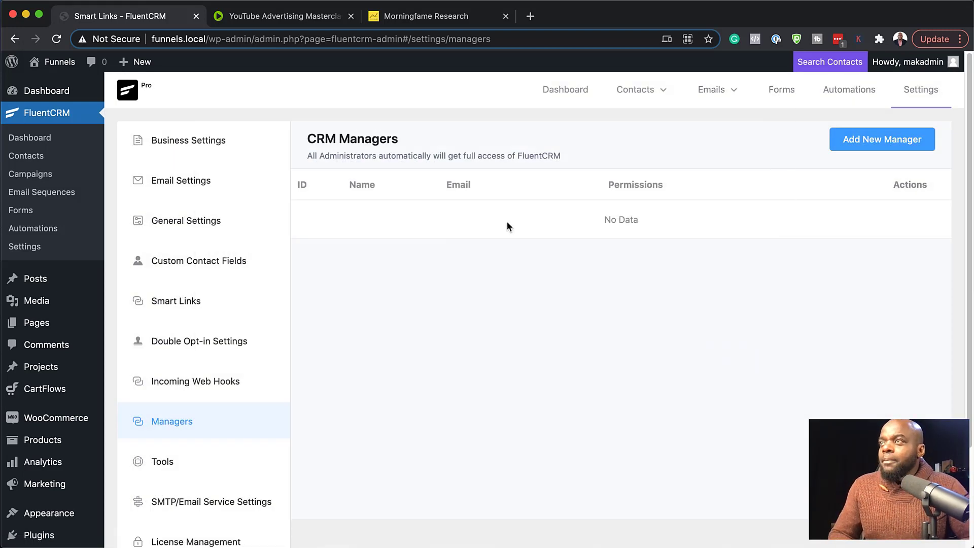
Copy the existing contact's email address from the contacts list and enter it as the user email of a new manager.
{"action": "left_click", "coordinate": [40, 161]}
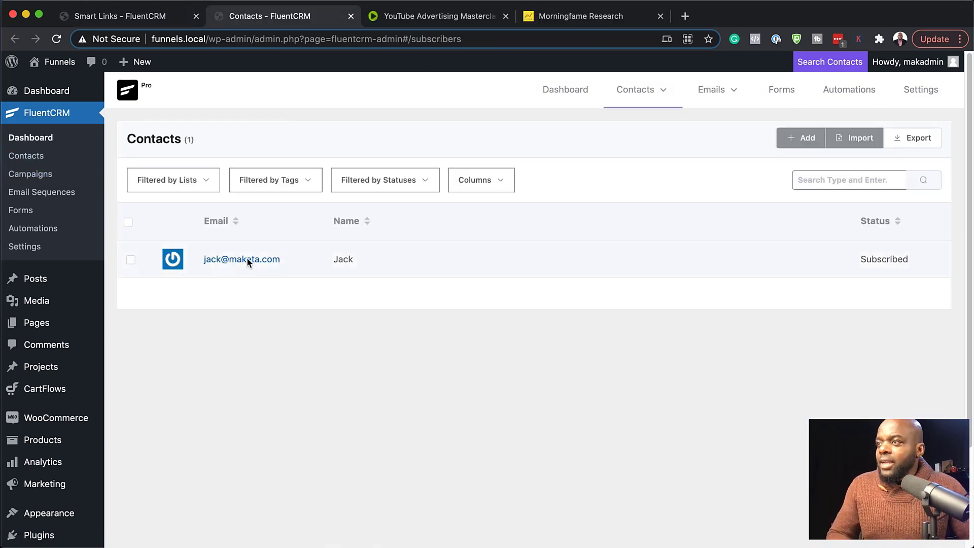
{"action": "left_click_drag", "start_coordinate": [285, 260], "coordinate": [201, 259]}
{"action": "key", "text": "cmd+c"}
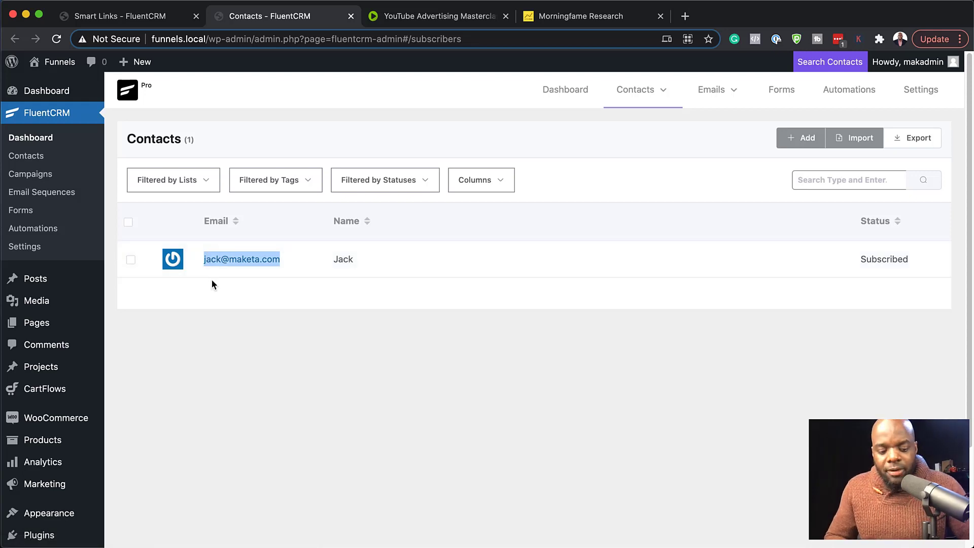
{"action": "left_click", "coordinate": [181, 19]}
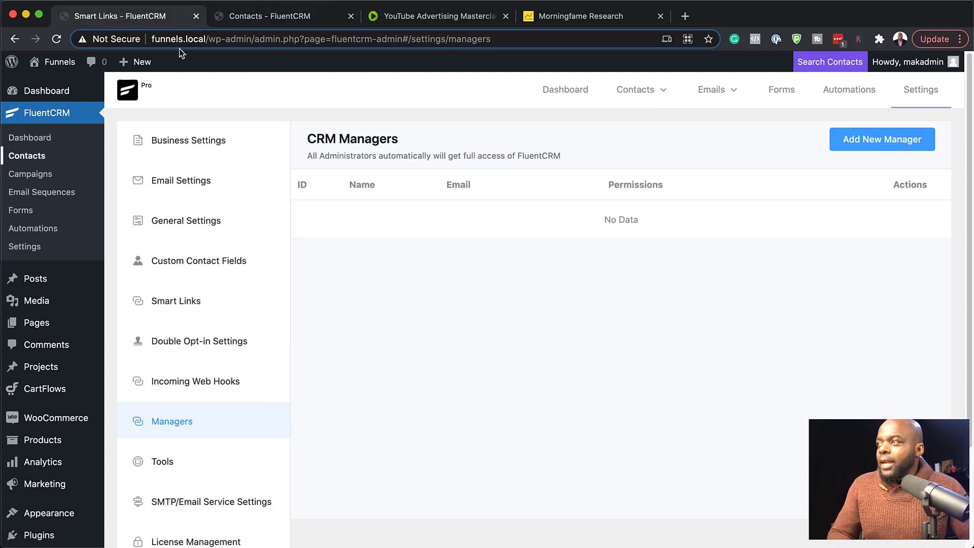
{"action": "left_click", "coordinate": [878, 141]}
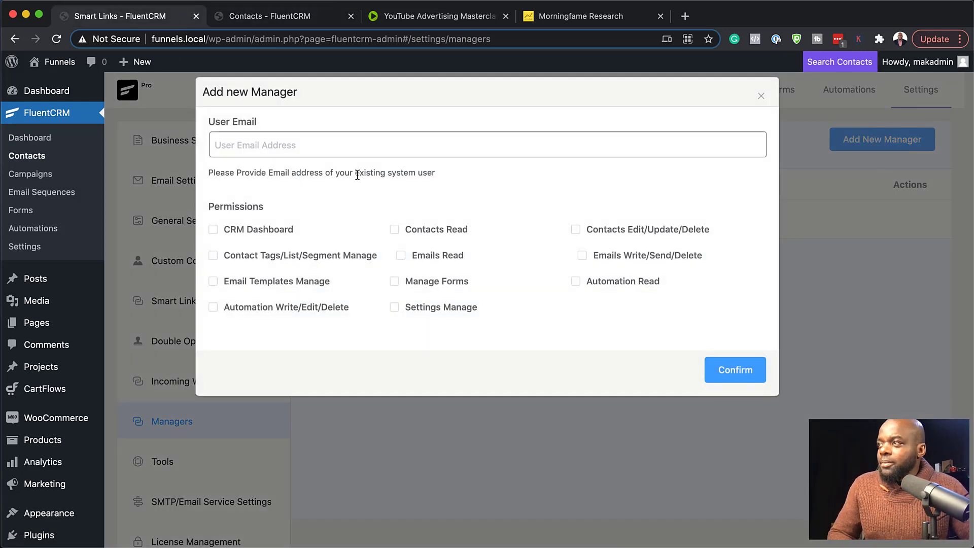
{"action": "left_click", "coordinate": [338, 151]}
{"action": "key", "text": "cmd+v"}
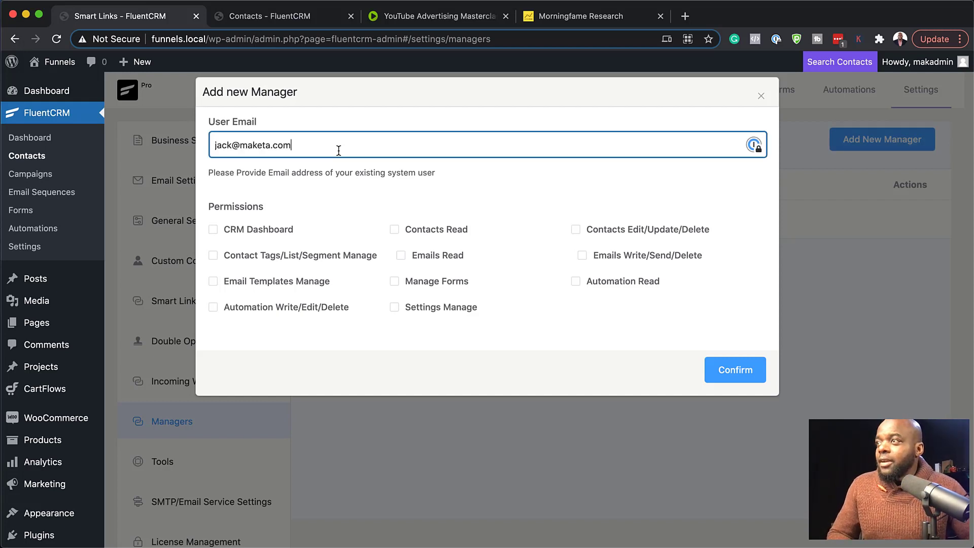
Select the CRM Dashboard, Contacts, Contact Tags/List/Segment Manage and Emails permissions for the new manager, and close the form without confirming.
{"action": "left_click", "coordinate": [213, 230]}
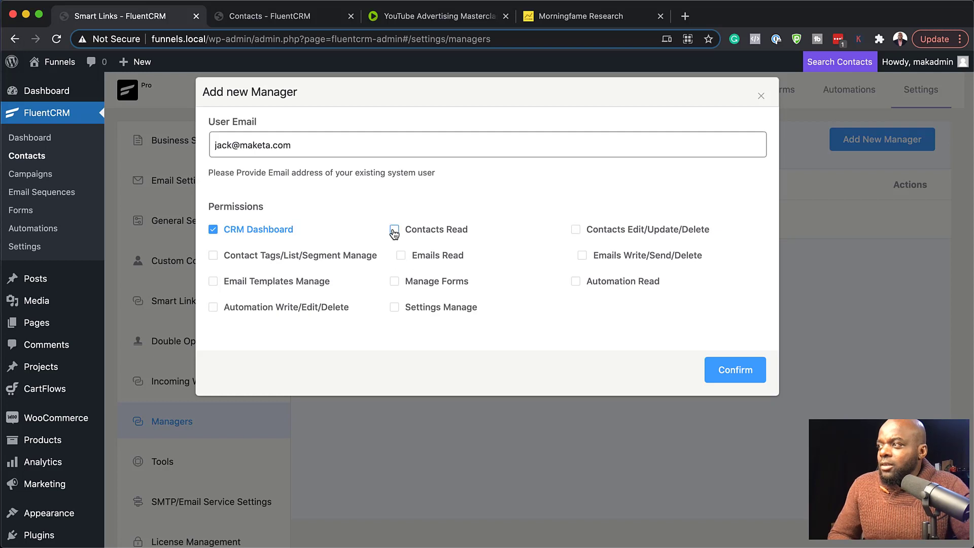
{"action": "left_click", "coordinate": [401, 256]}
{"action": "left_click", "coordinate": [394, 231]}
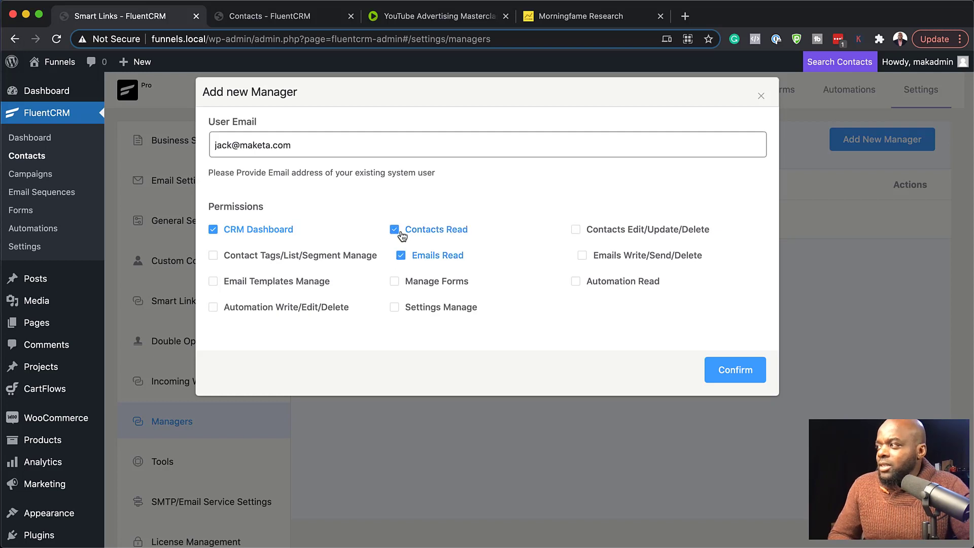
{"action": "left_click", "coordinate": [581, 286]}
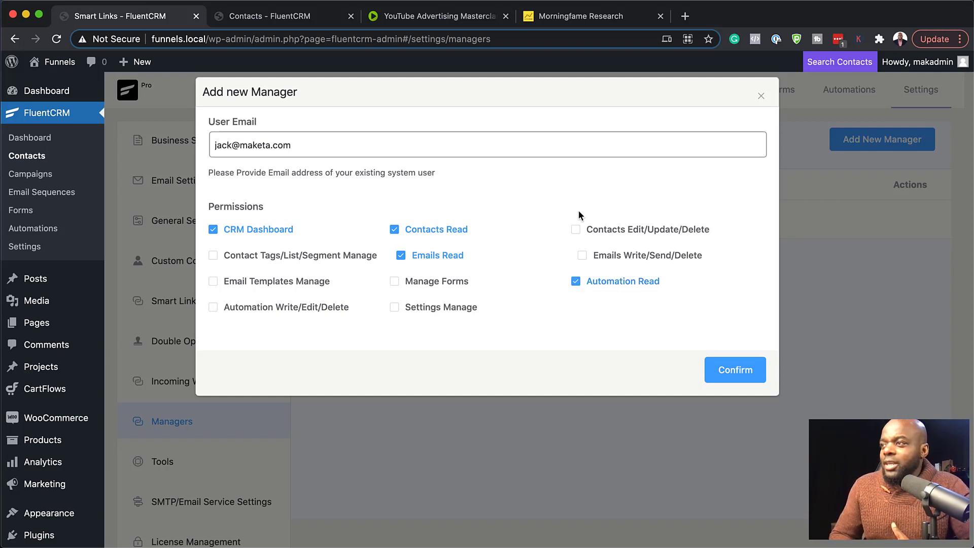
{"action": "left_click", "coordinate": [213, 255]}
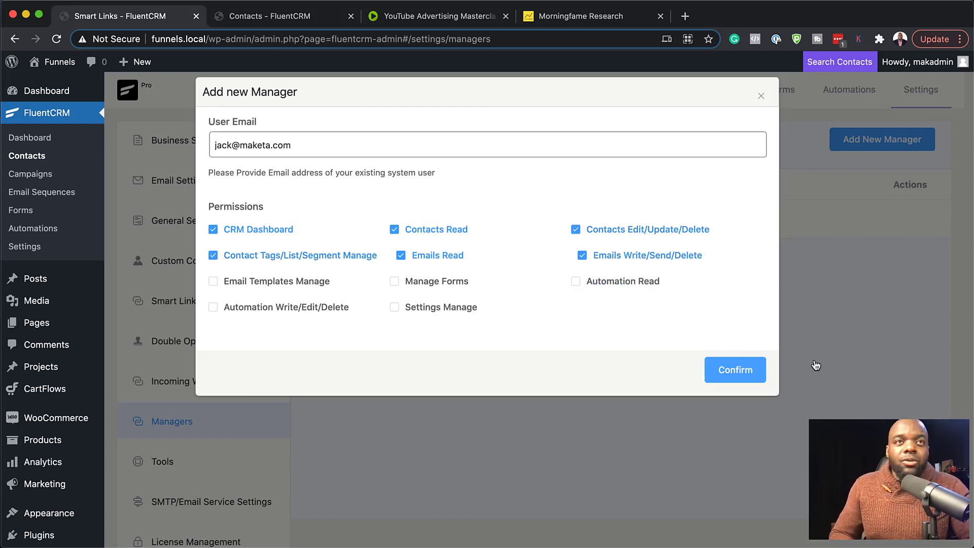
{"action": "left_click", "coordinate": [838, 328]}
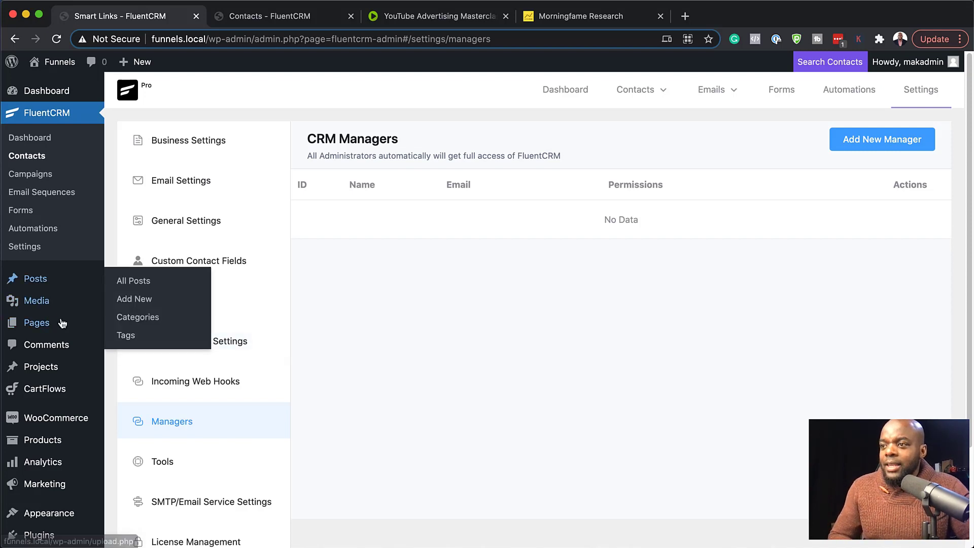
{"action": "scroll", "coordinate": [75, 388], "scroll_direction": "down", "scroll_amount": 1}
{"action": "scroll", "coordinate": [76, 389], "scroll_direction": "down", "scroll_amount": 1}
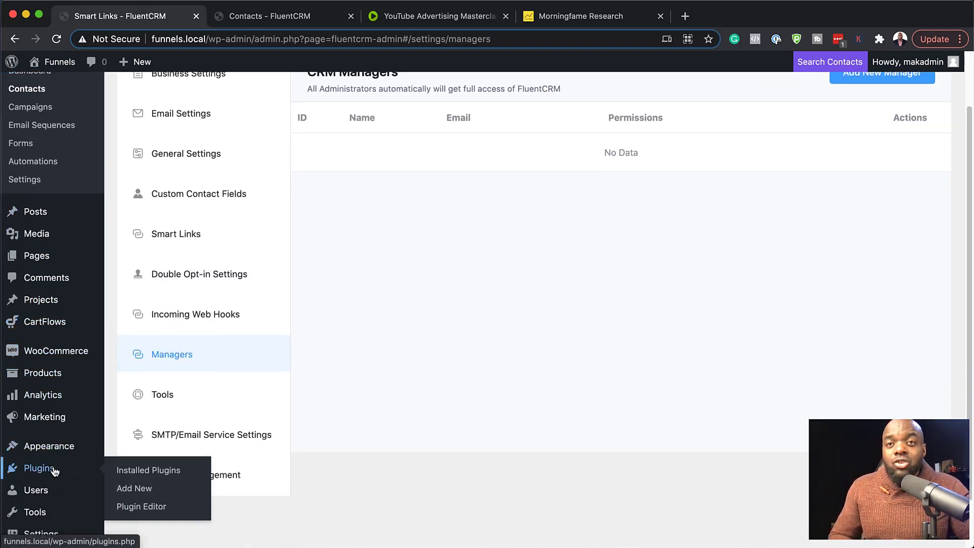
Open the list of all WordPress users and review the administrator's profile settings, including the name and contact info fields.
{"action": "mouse_move", "coordinate": [58, 490]}
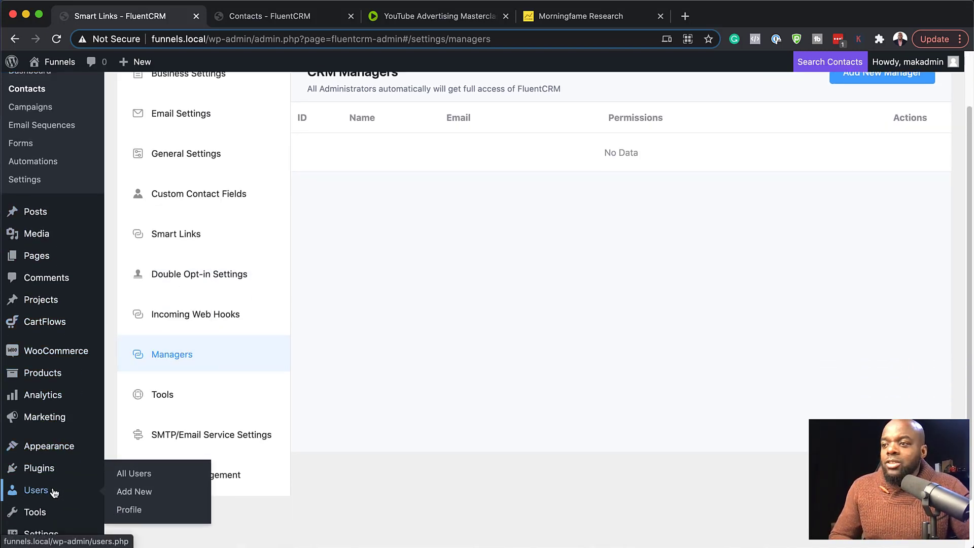
{"action": "left_click", "coordinate": [151, 478]}
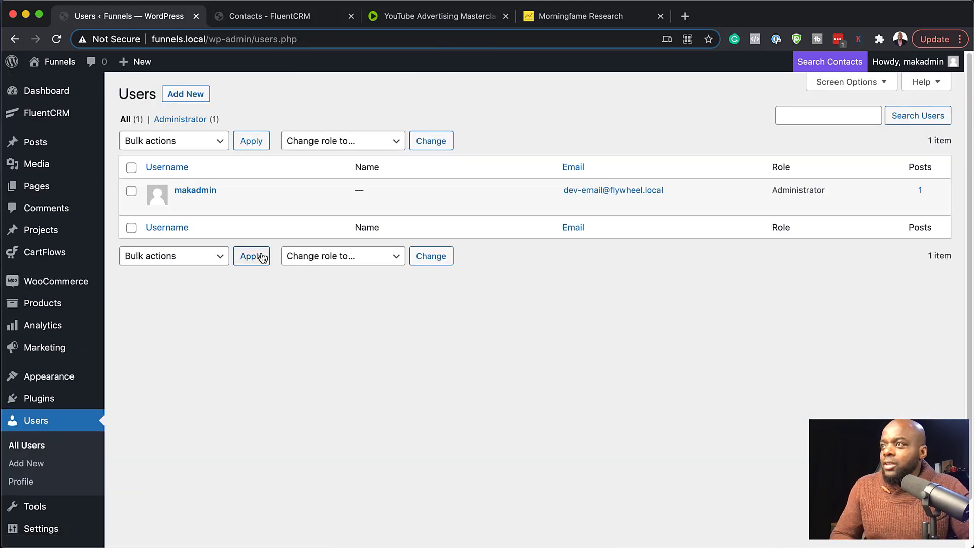
{"action": "mouse_move", "coordinate": [217, 191]}
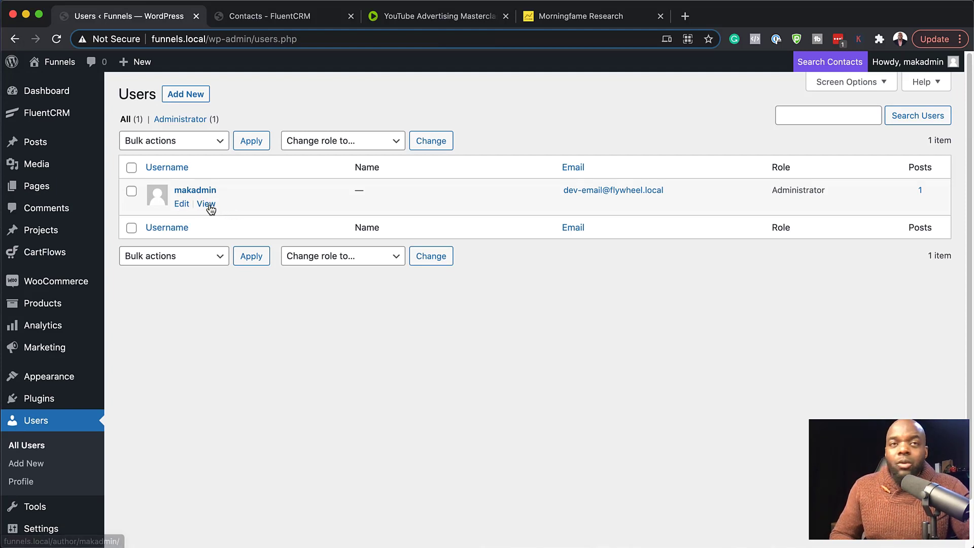
{"action": "left_click", "coordinate": [181, 204]}
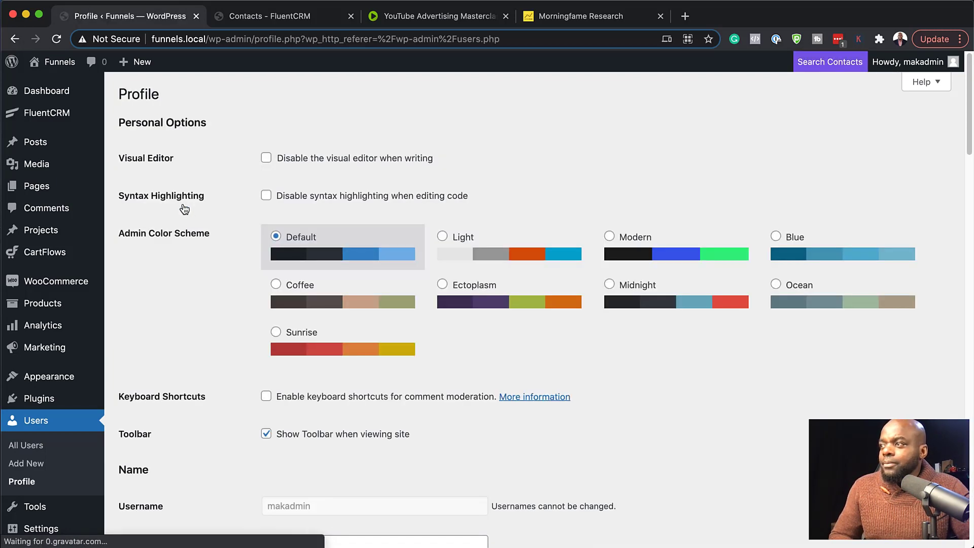
{"action": "scroll", "coordinate": [573, 410], "scroll_direction": "down", "scroll_amount": 6}
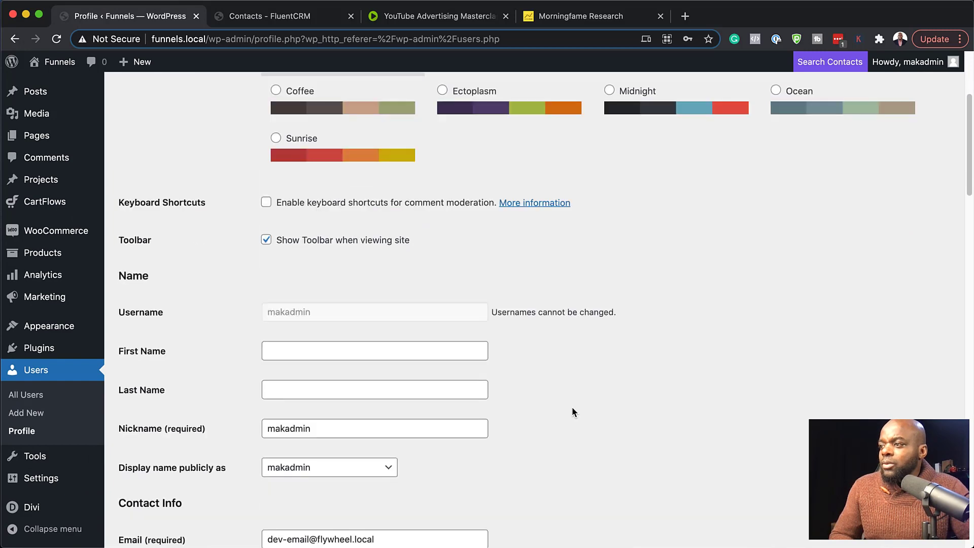
{"action": "scroll", "coordinate": [572, 407], "scroll_direction": "down", "scroll_amount": 10}
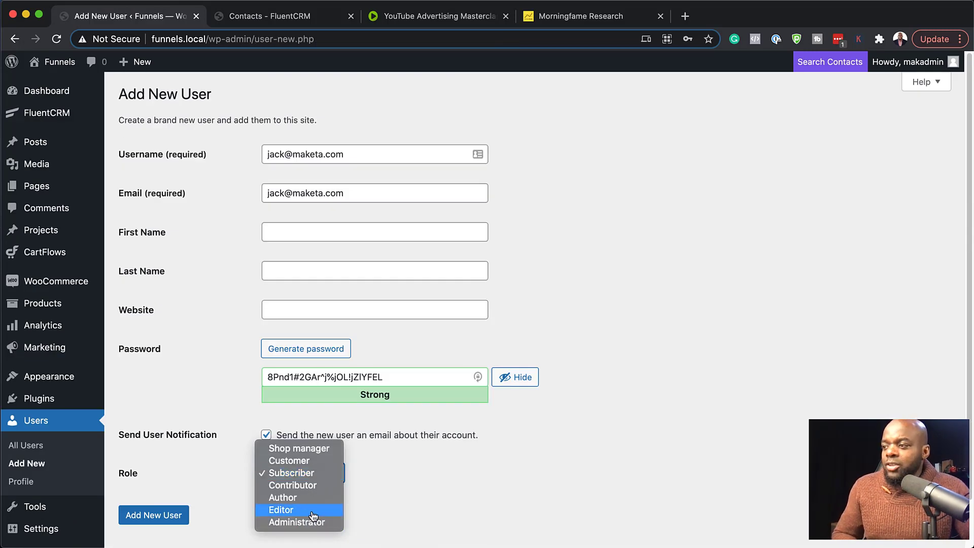
Assign the Editor role to the new WordPress user and add the user to the site.
{"action": "left_click", "coordinate": [312, 510]}
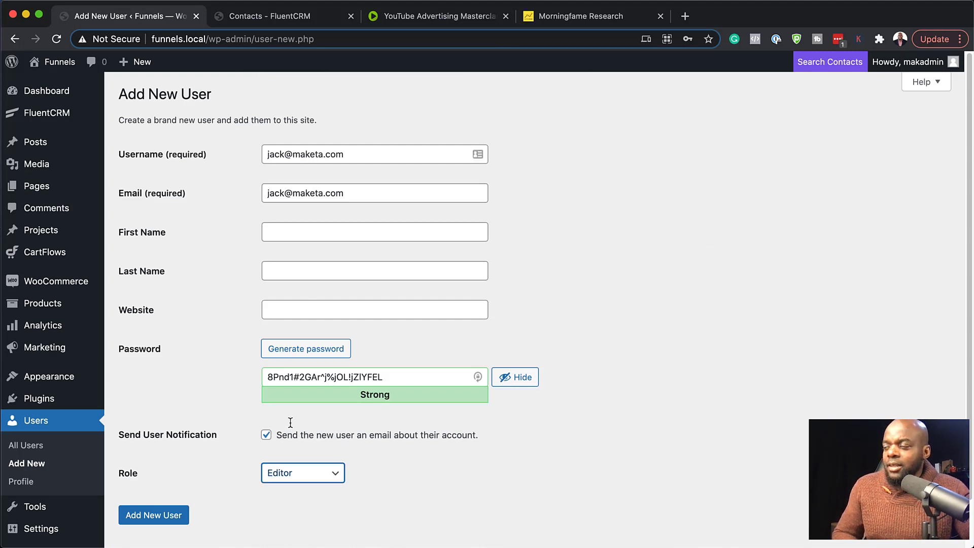
{"action": "left_click", "coordinate": [169, 521]}
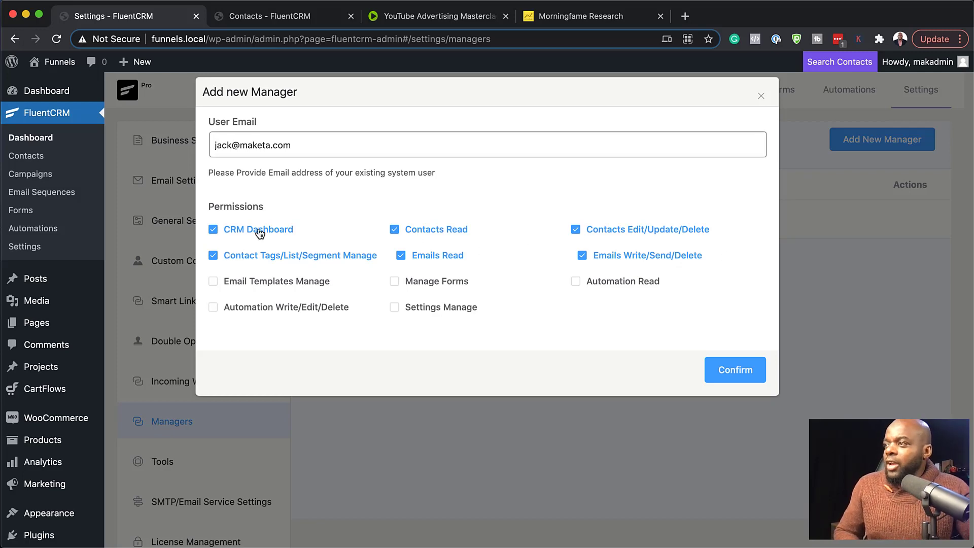
Confirm the new manager with CRM Dashboard, Contacts, Contact Tags/List/Segment Manage and Emails permissions, and open that manager for editing.
{"action": "left_click", "coordinate": [728, 372]}
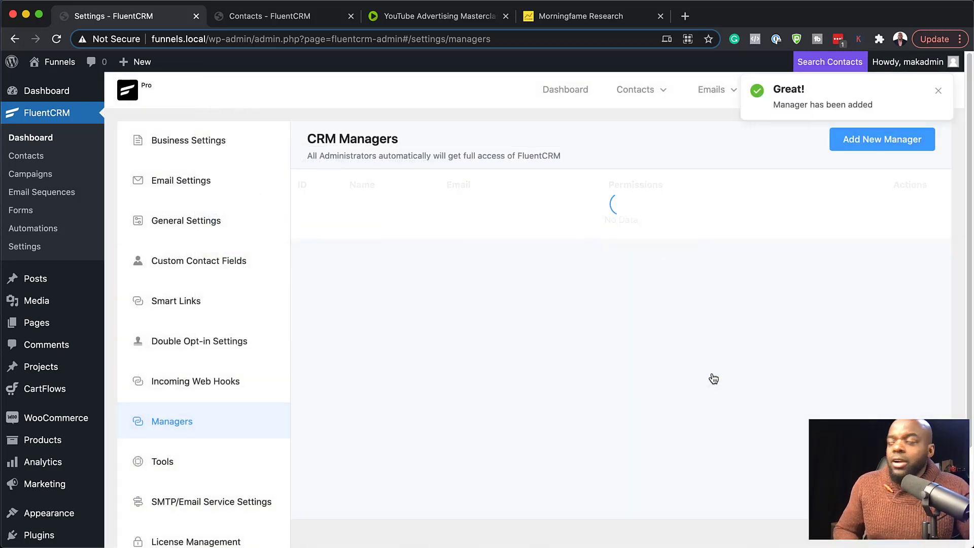
{"action": "mouse_move", "coordinate": [811, 58]}
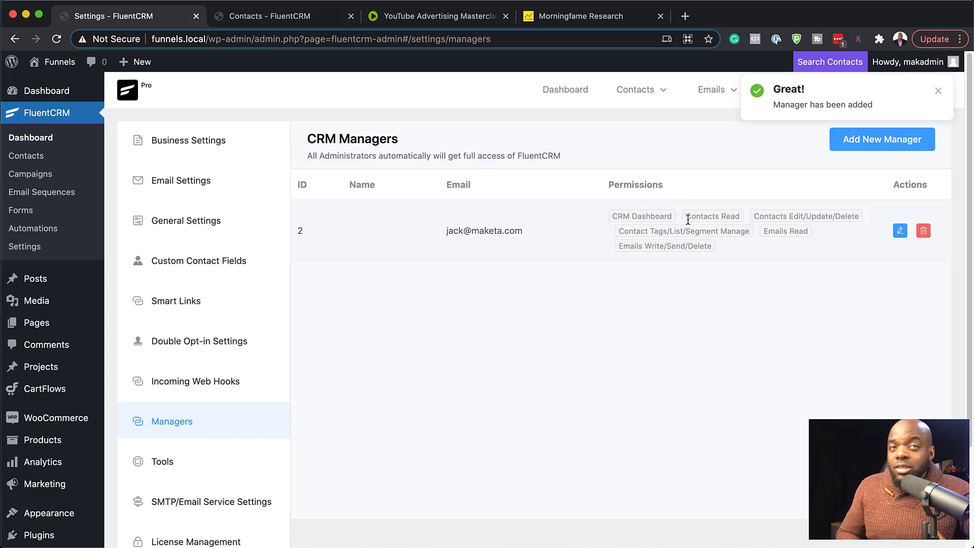
{"action": "left_click", "coordinate": [901, 224]}
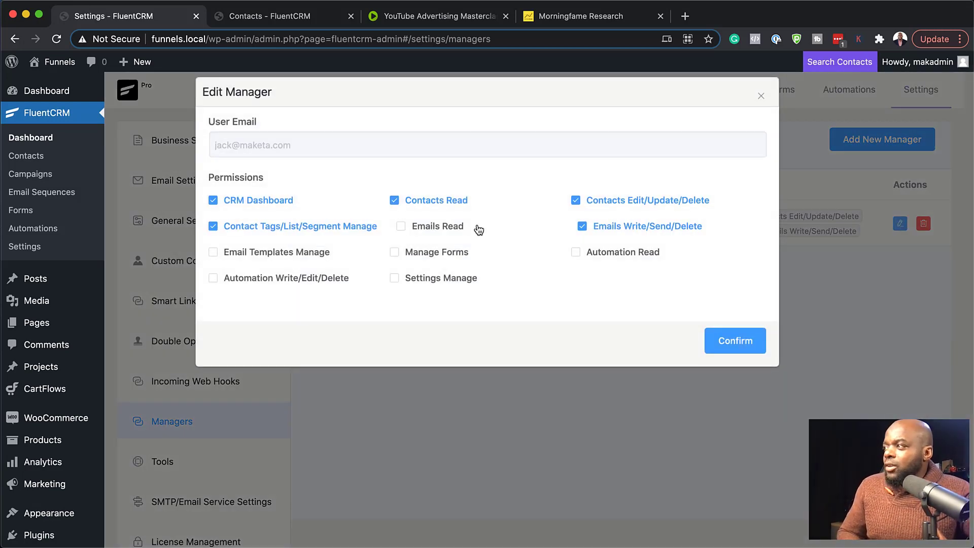